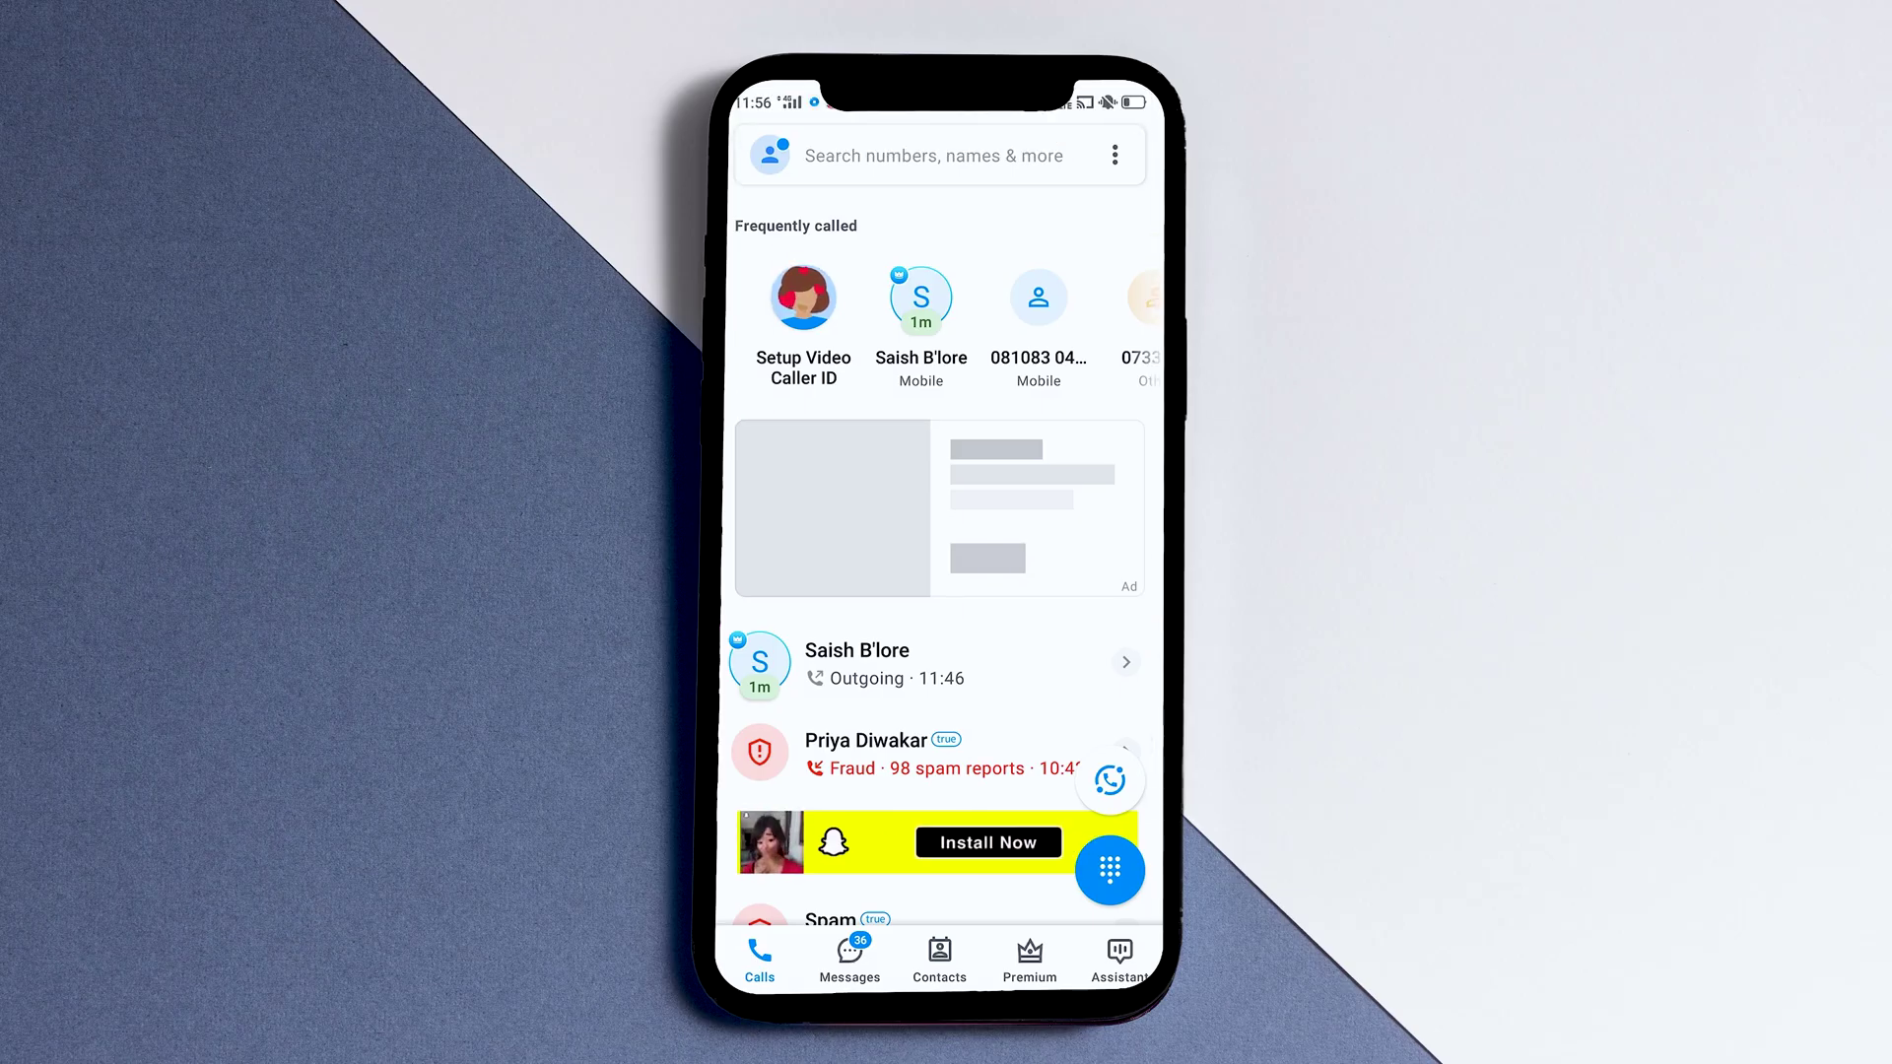
Claim the discounted 14-day free Premium offer from the Assistant tab and dismiss the congratulations.
left_click(1120, 951)
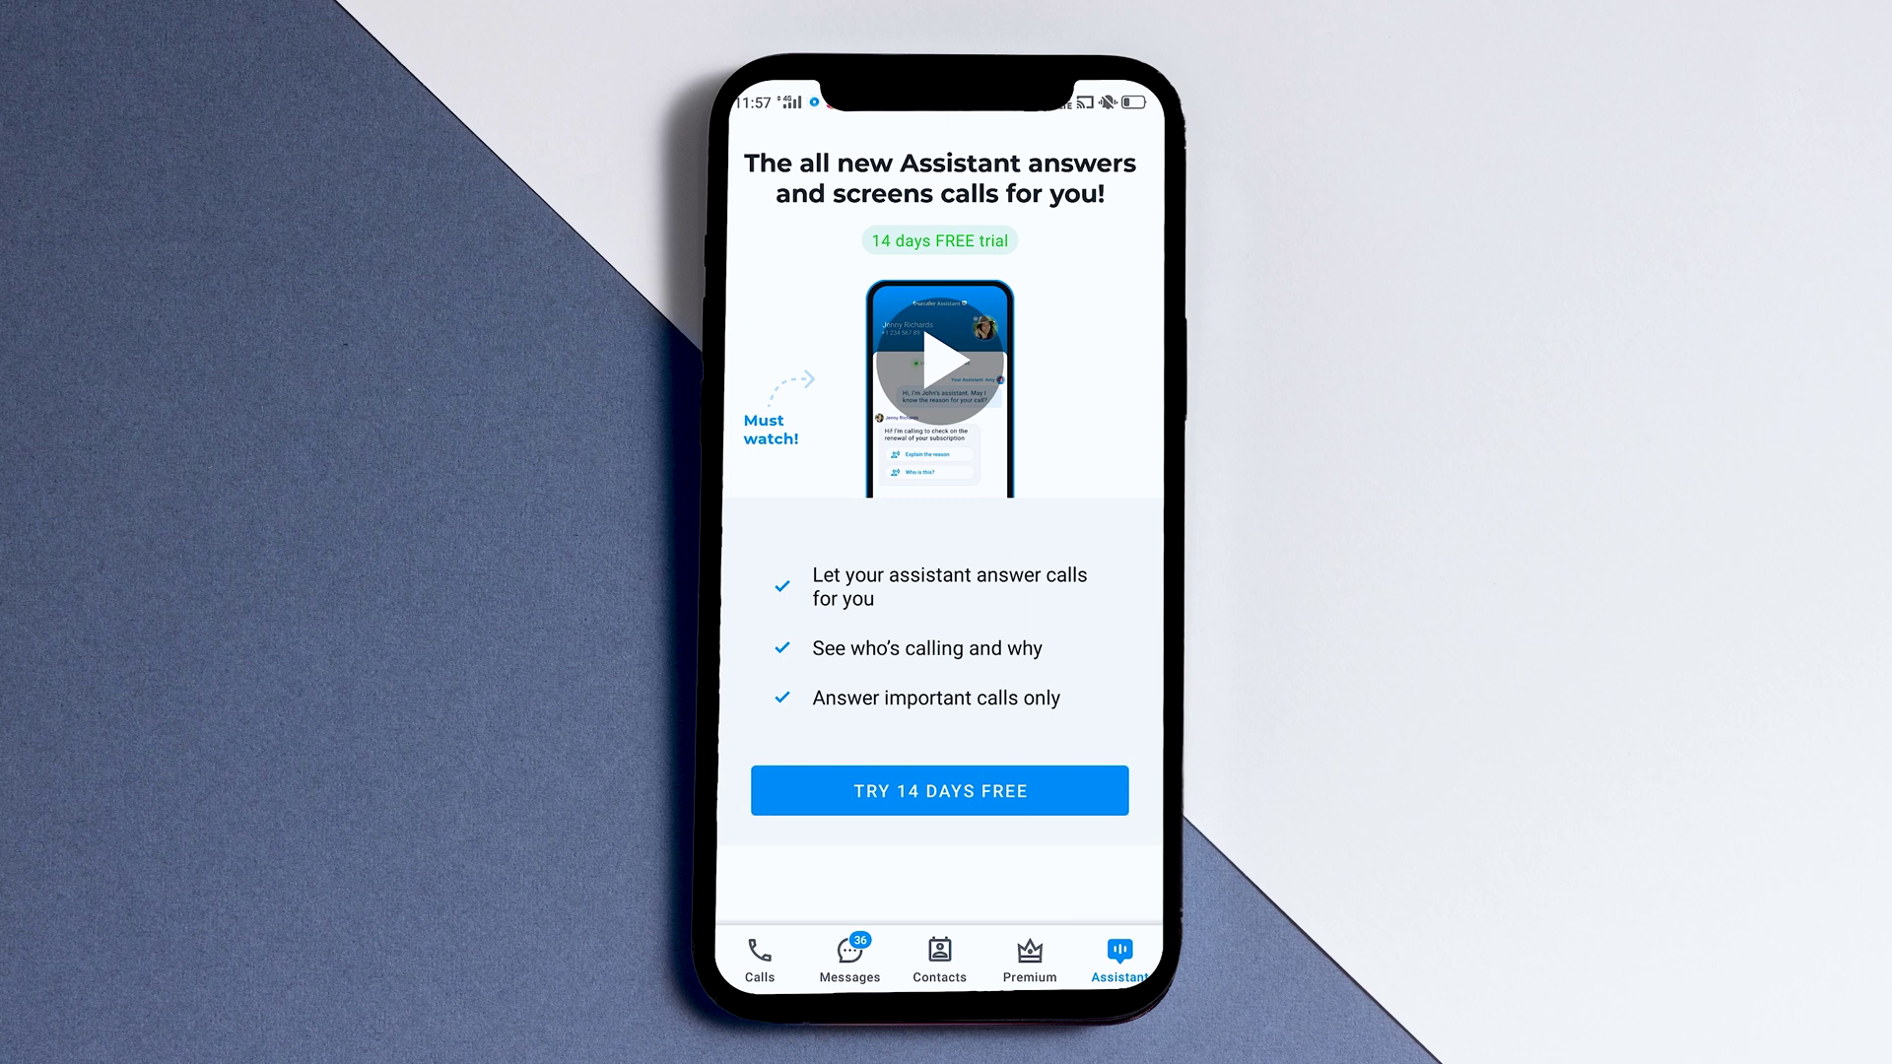
left_click(940, 791)
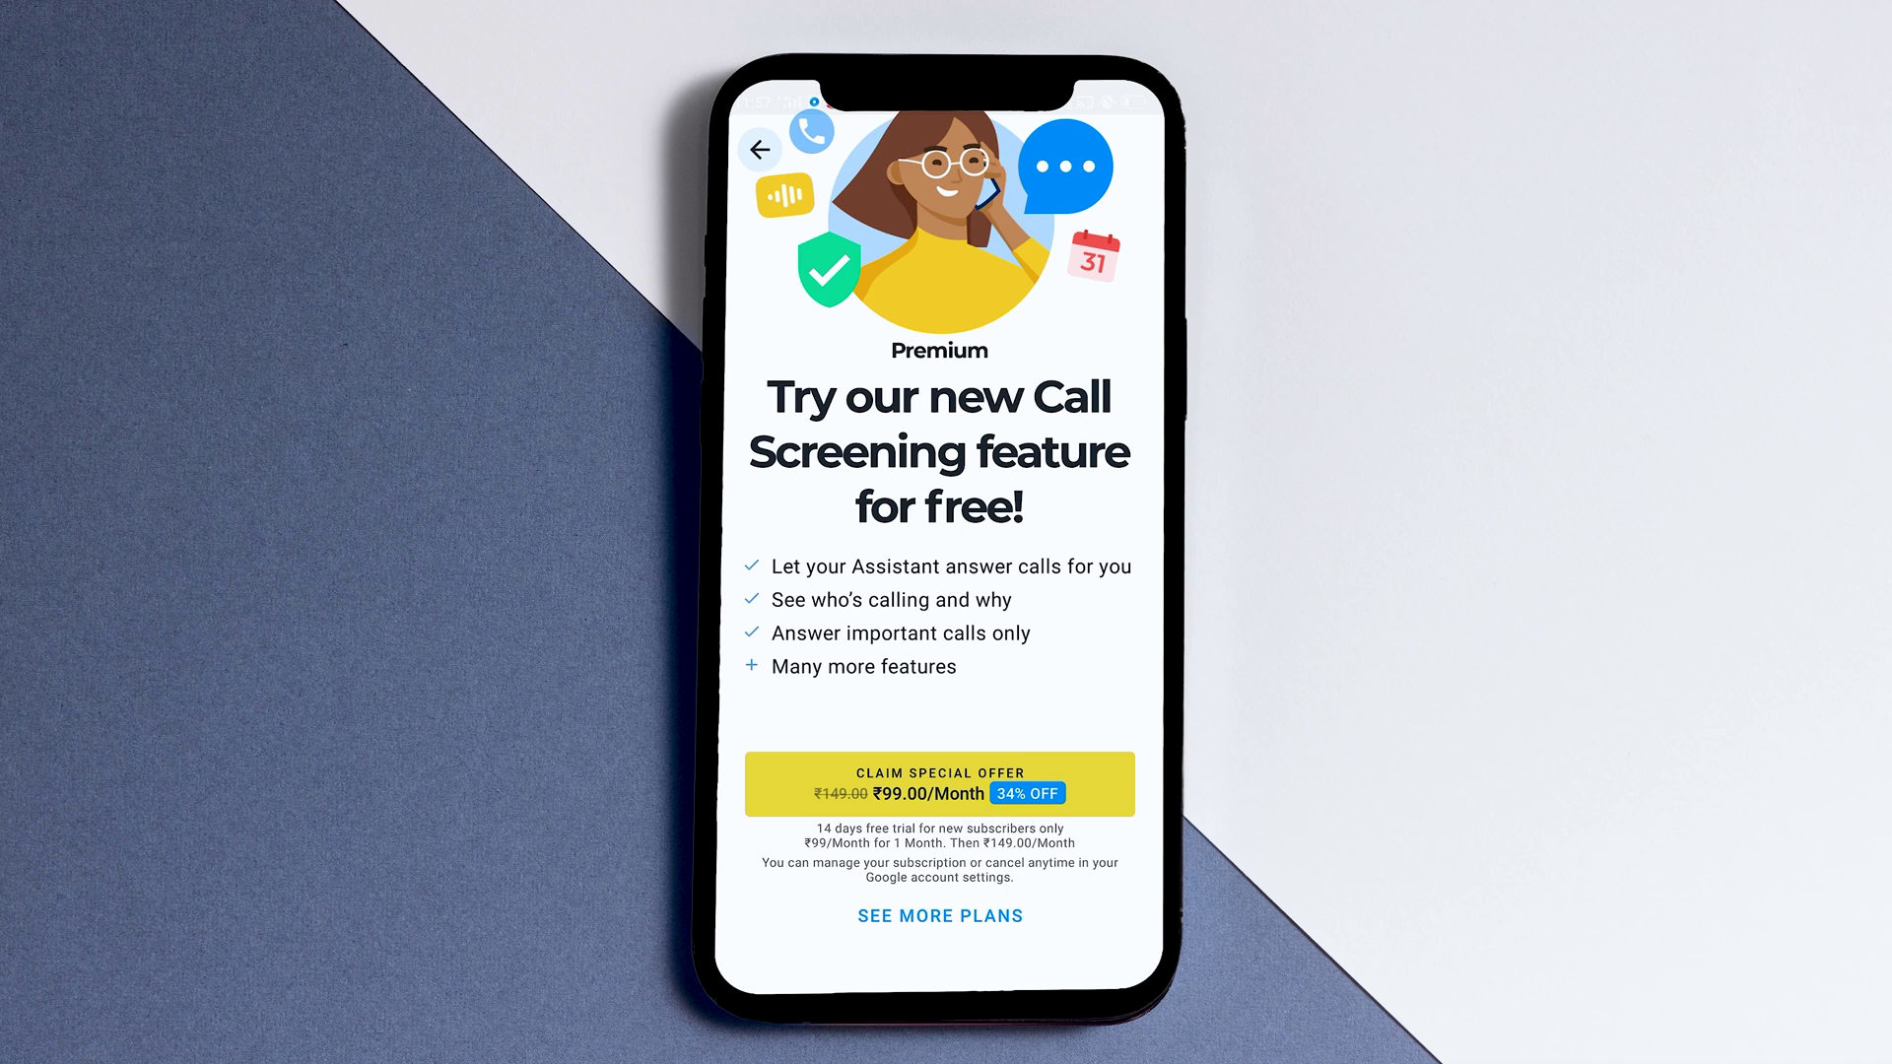
left_click(940, 784)
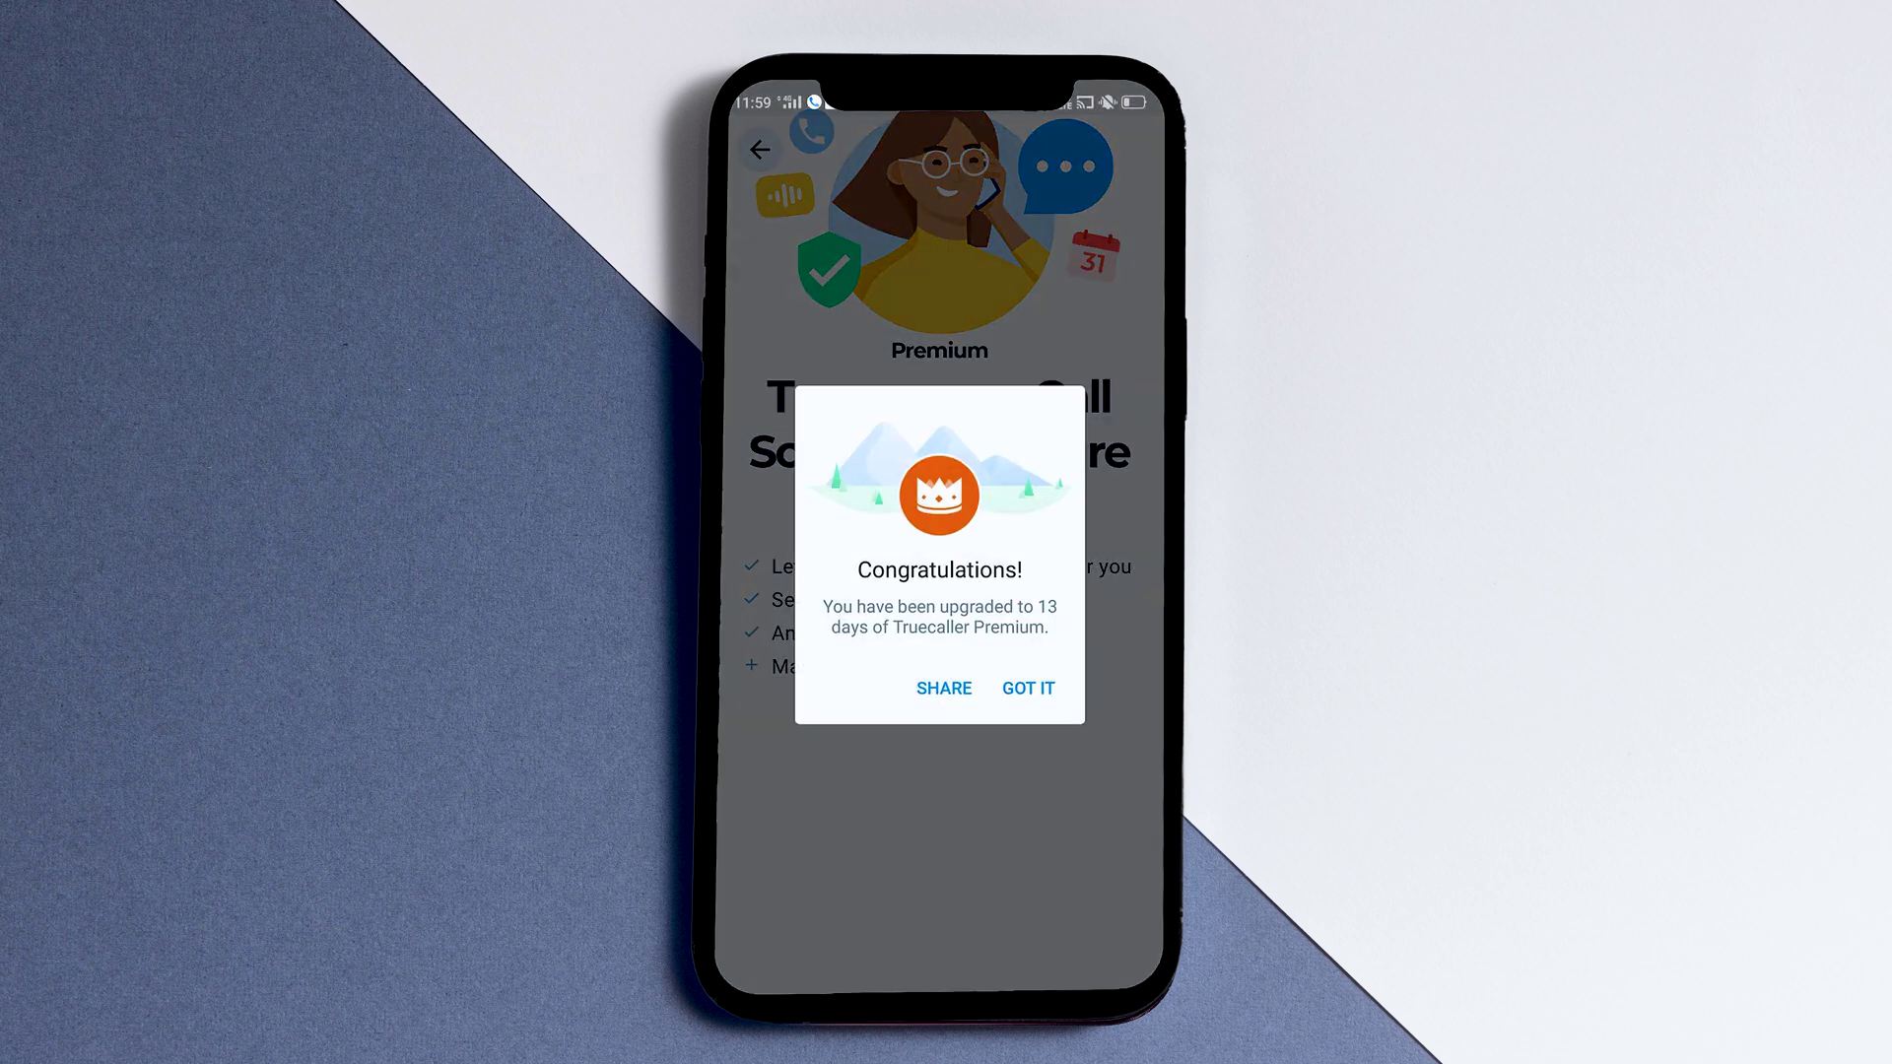
left_click(1027, 688)
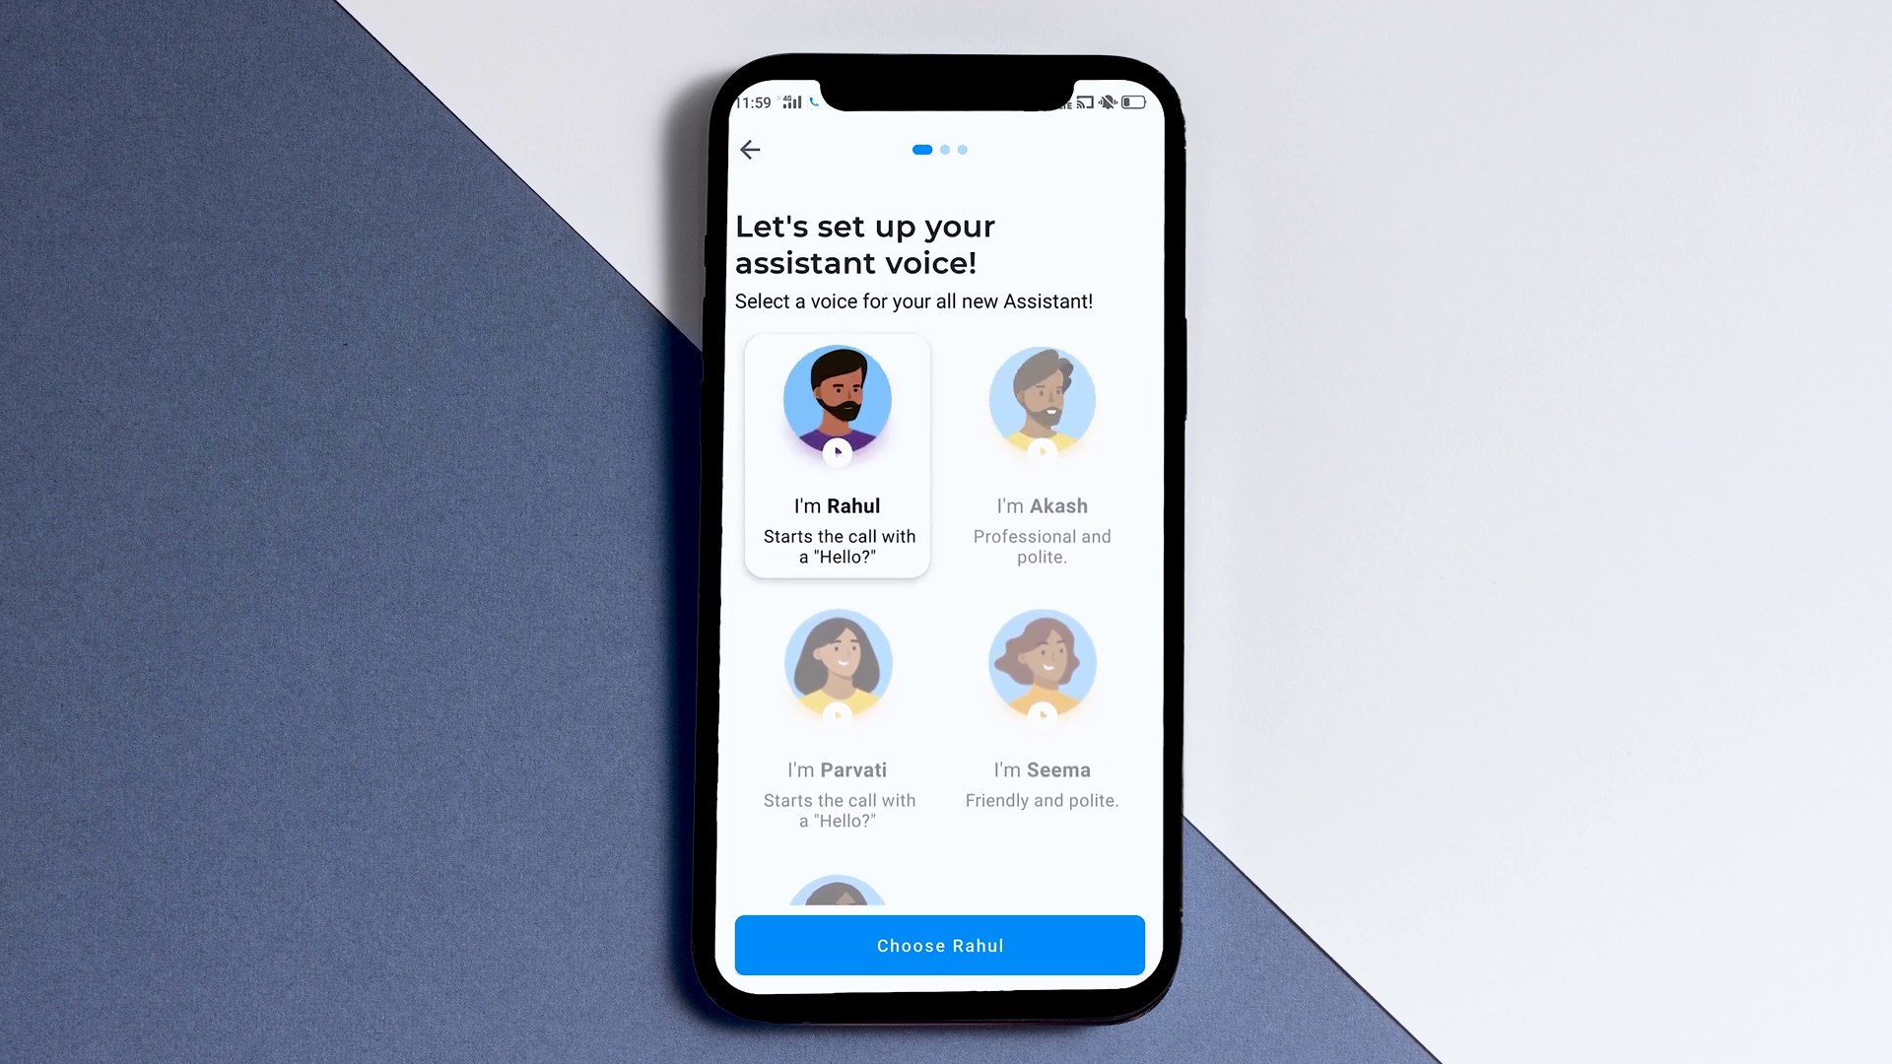
Choose the Rahul voice, activate call forwarding, and verify the Assistant receives missed calls.
left_click(988, 947)
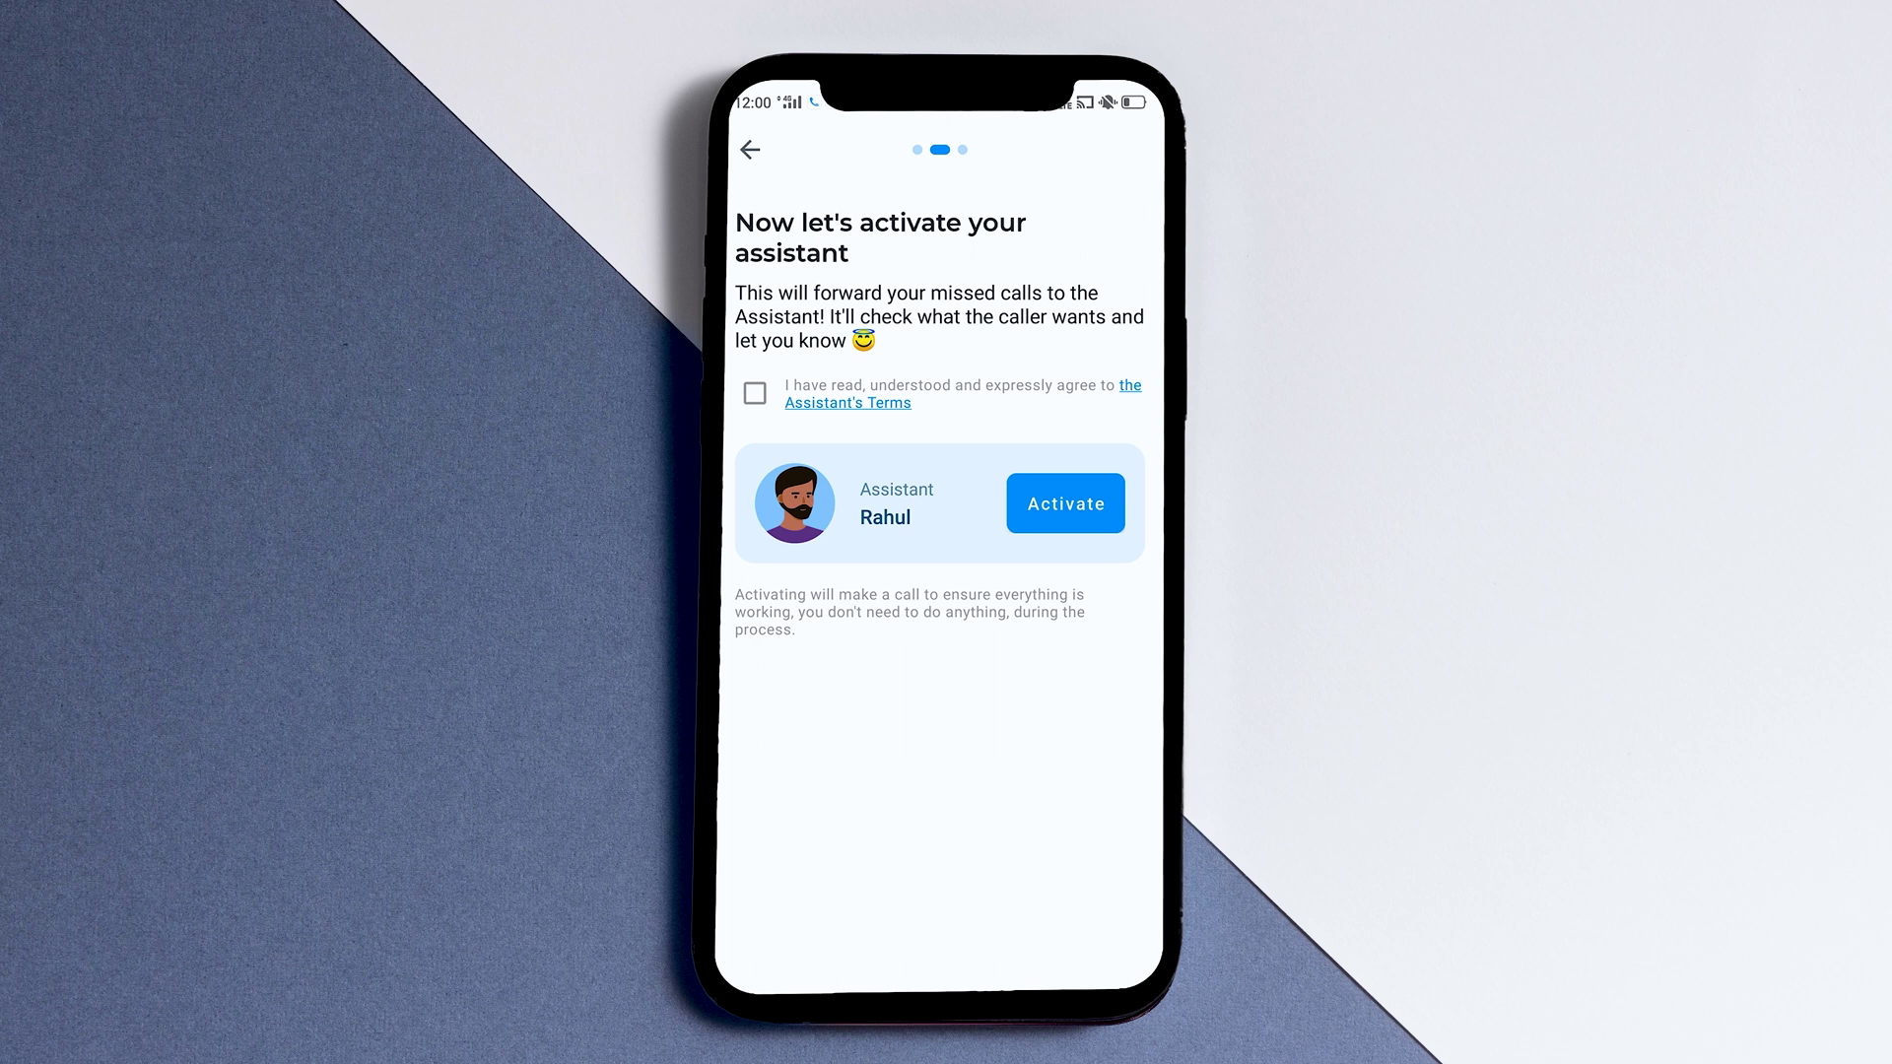
left_click(1064, 503)
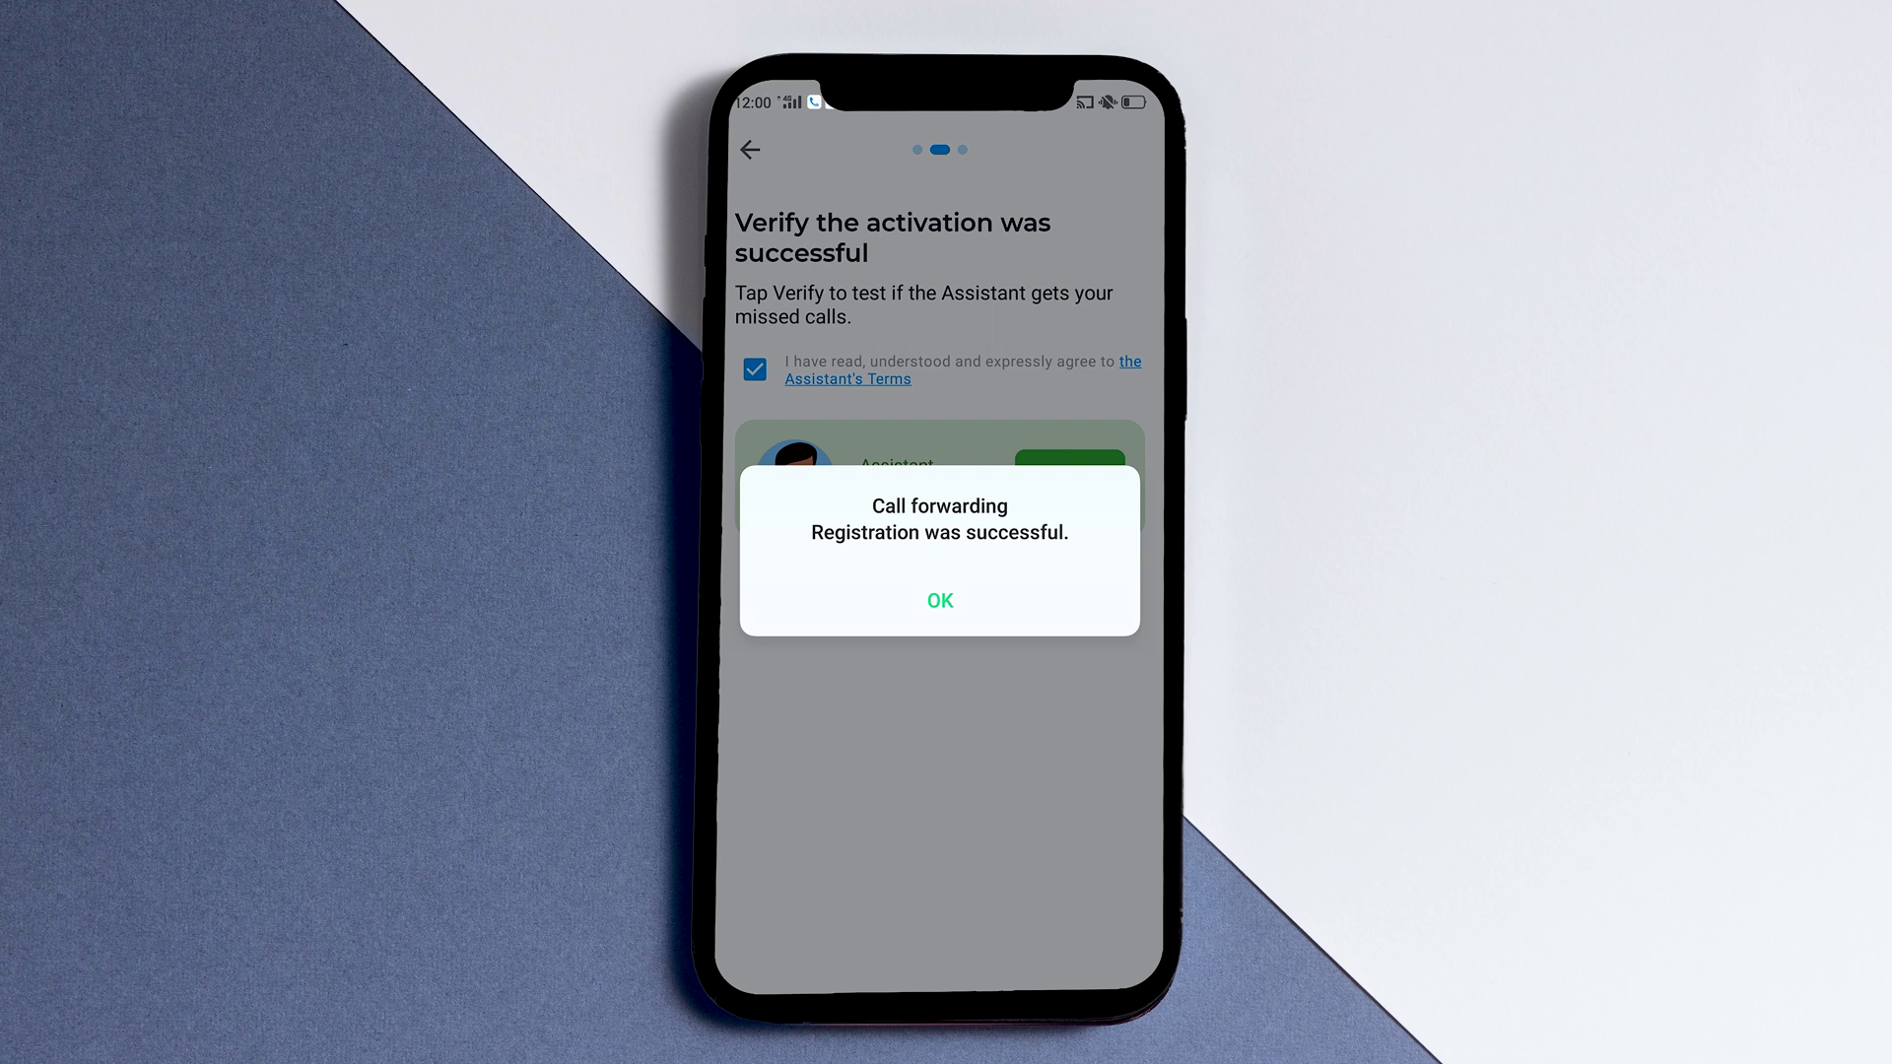
left_click(940, 600)
left_click(1069, 480)
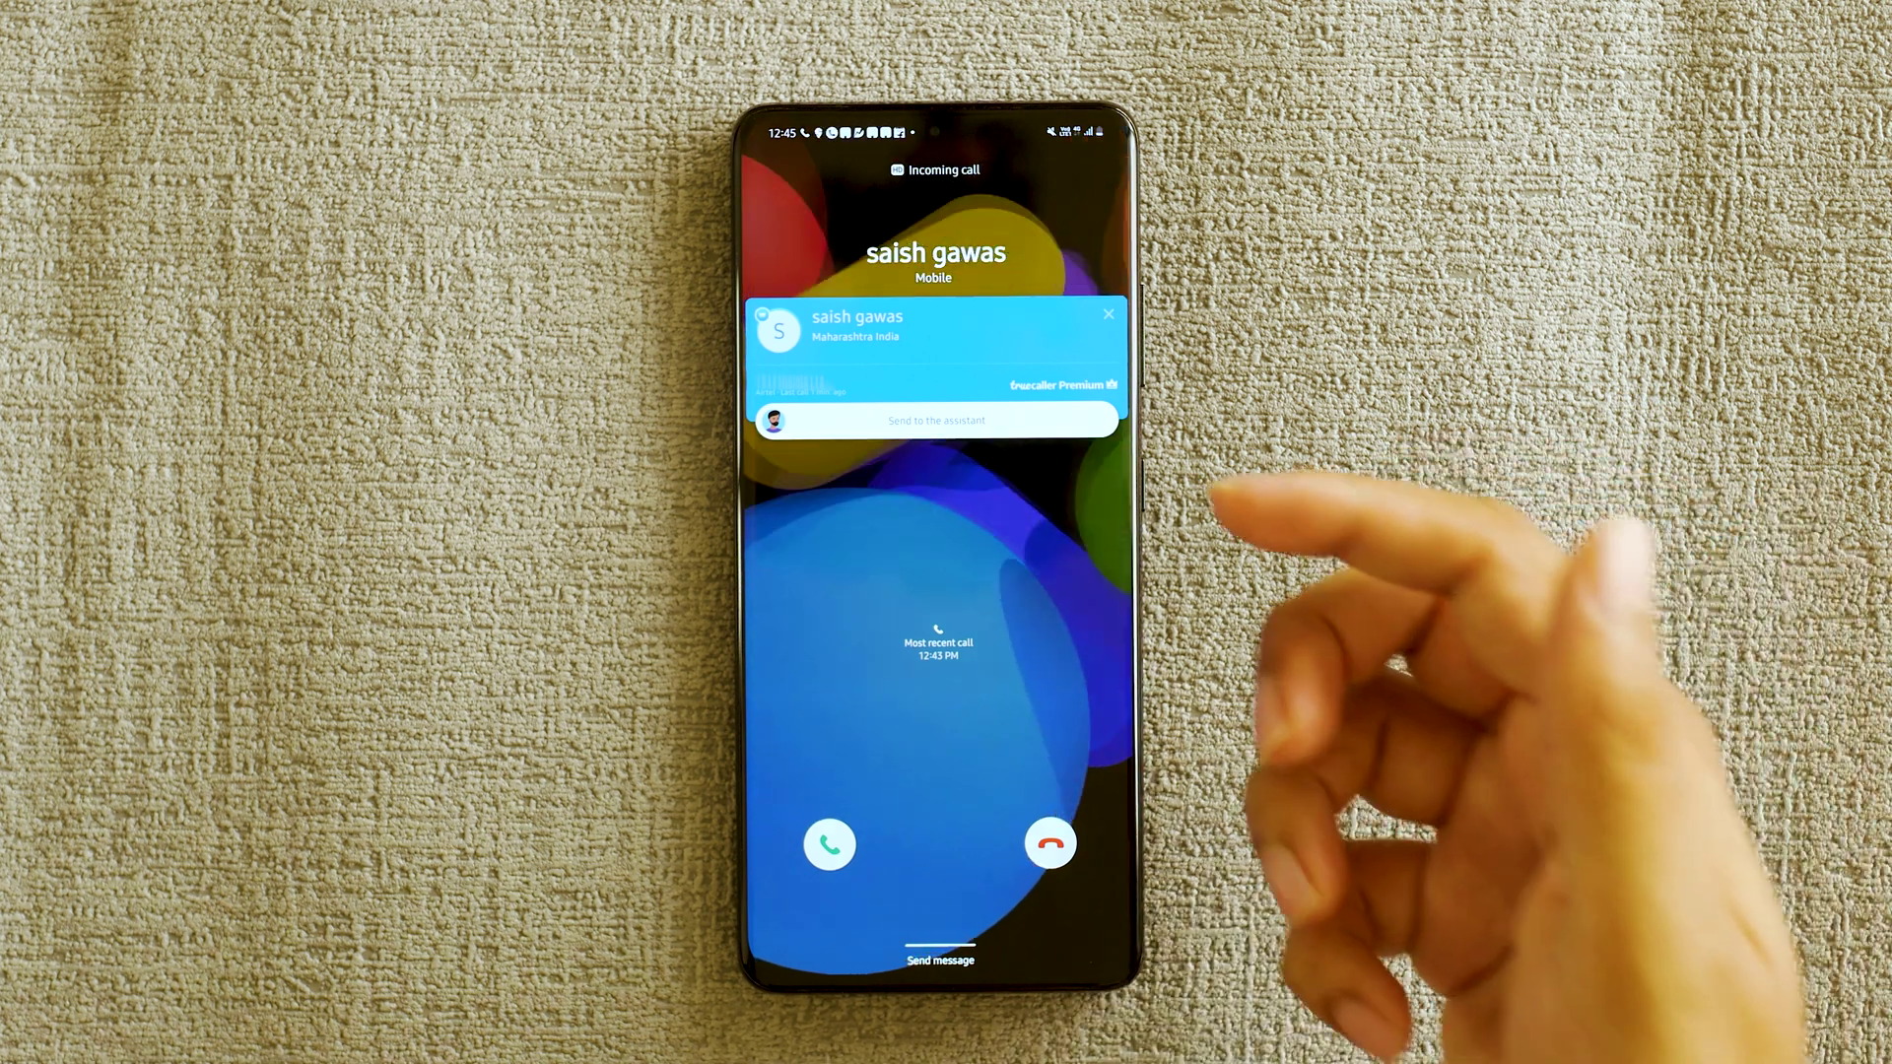
Pass Saish's incoming call to the Assistant, ask the reason, and decline as Not interested.
left_click(960, 418)
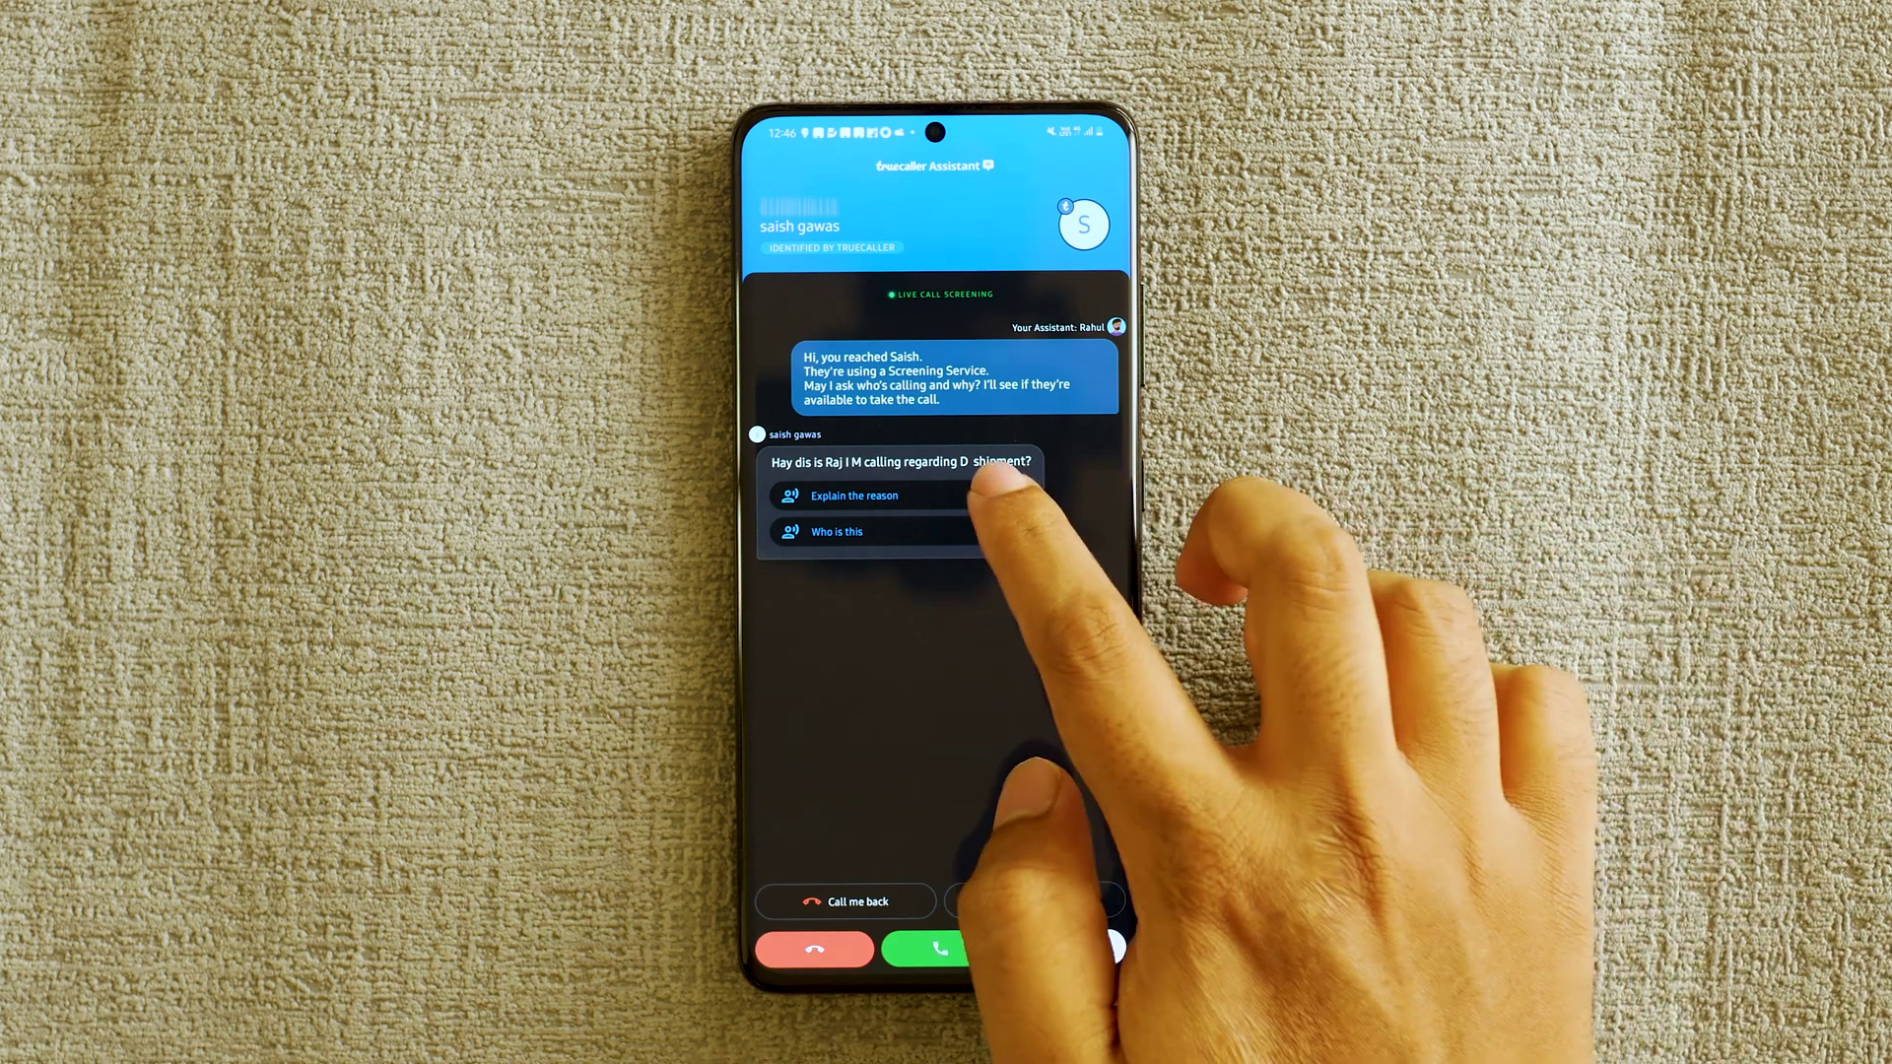
left_click(946, 496)
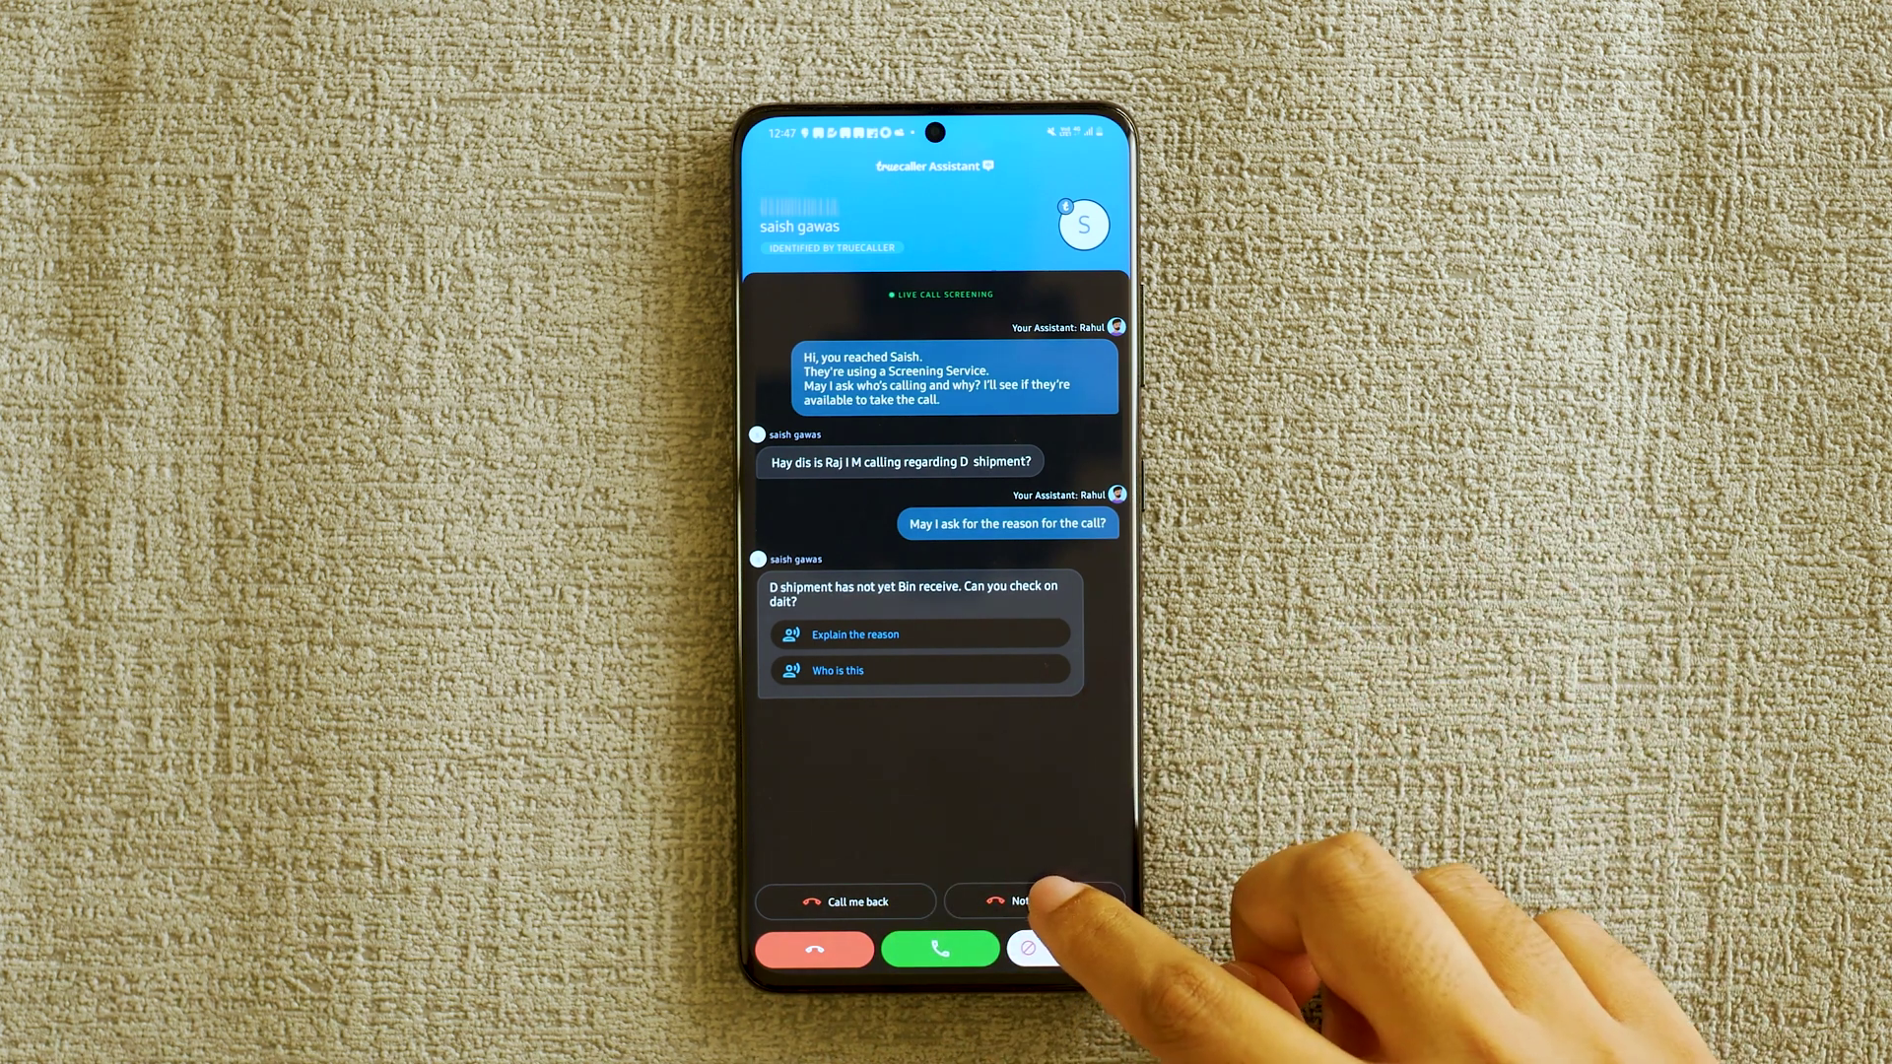
left_click(1035, 901)
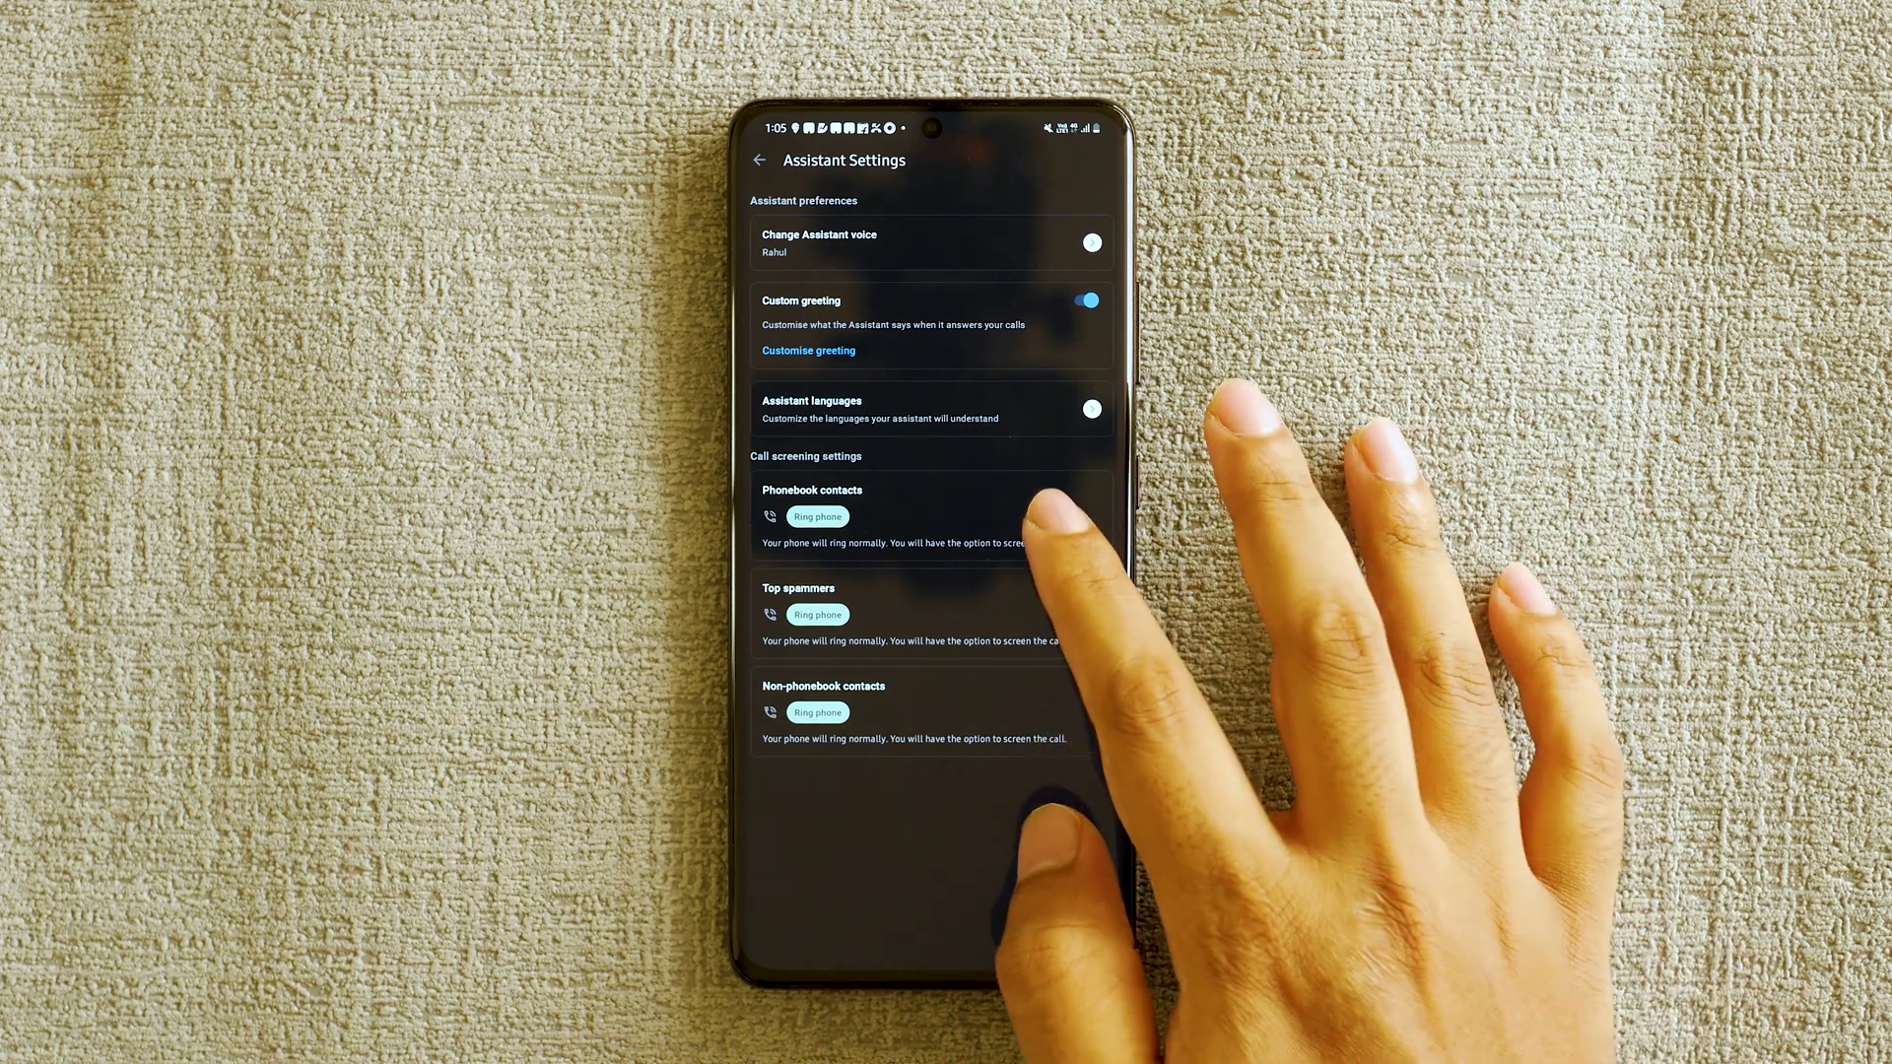
Send phonebook contacts' missed calls to voicemail and enable a custom voicemail message.
left_click(1035, 510)
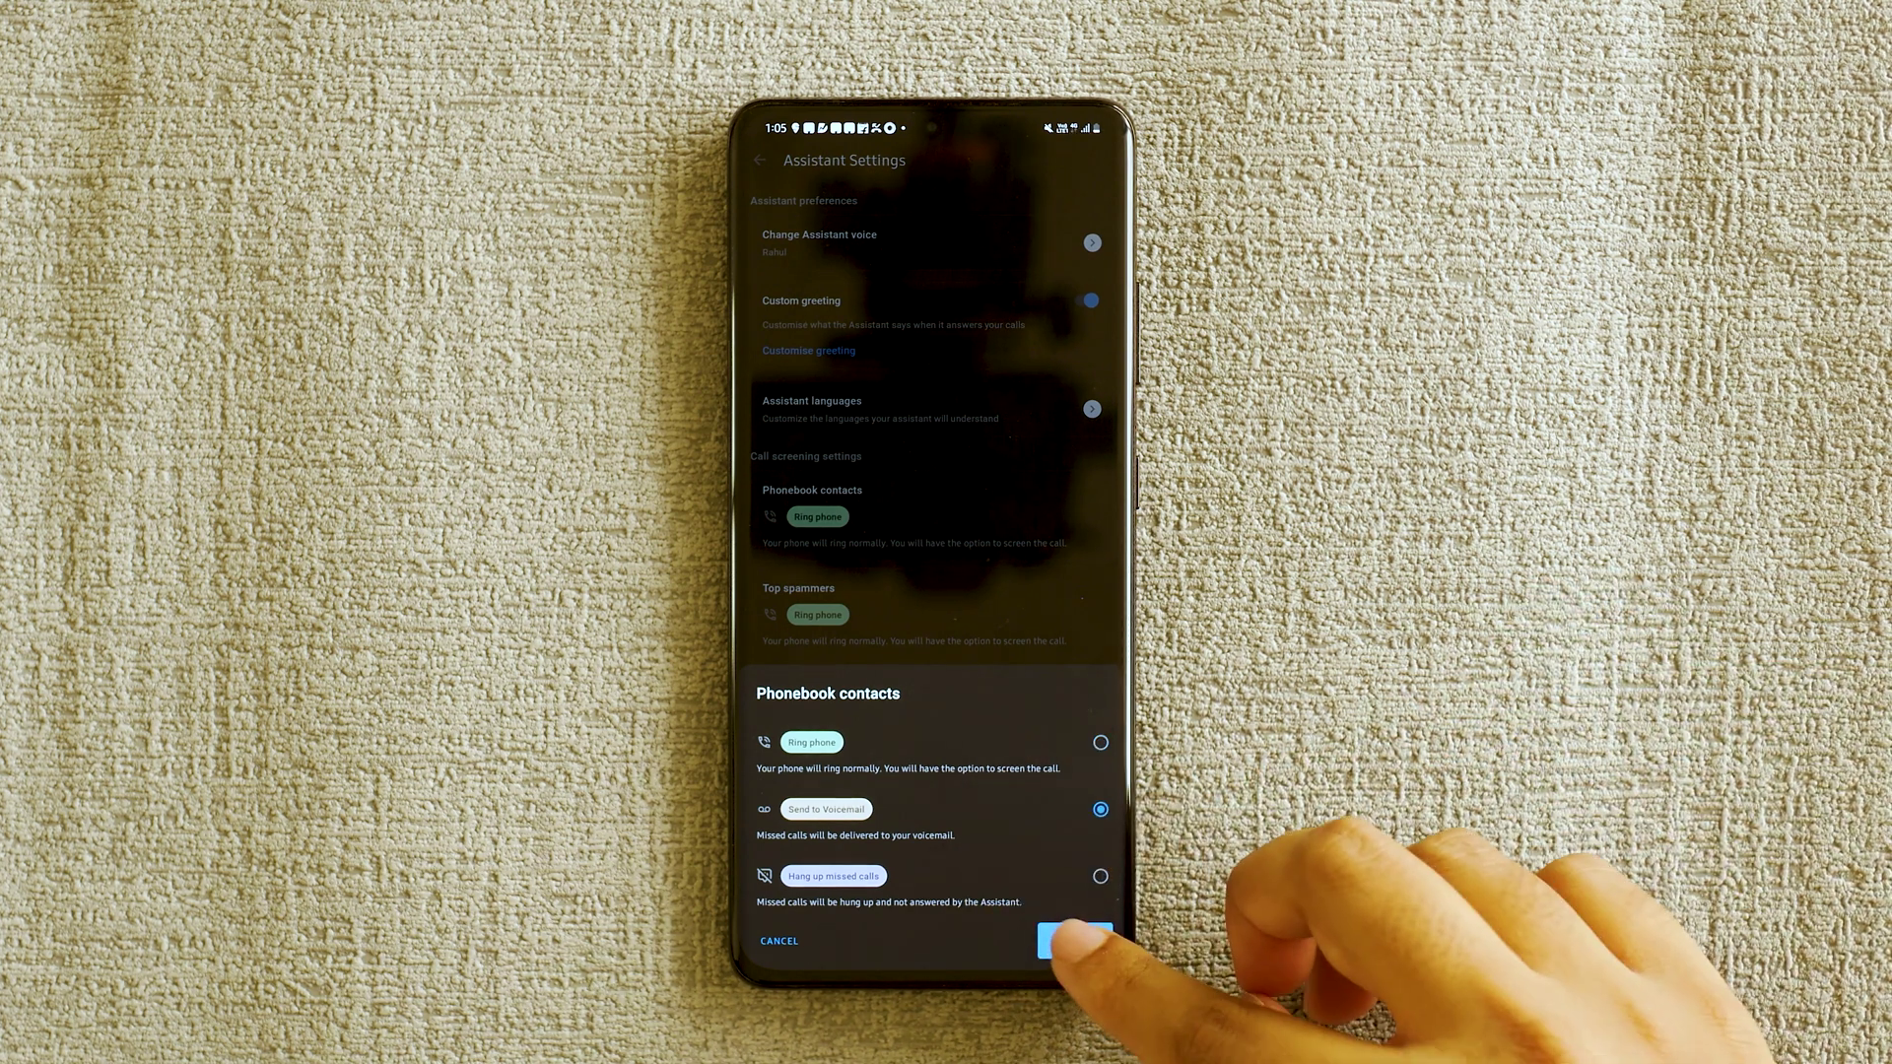
left_click(1070, 943)
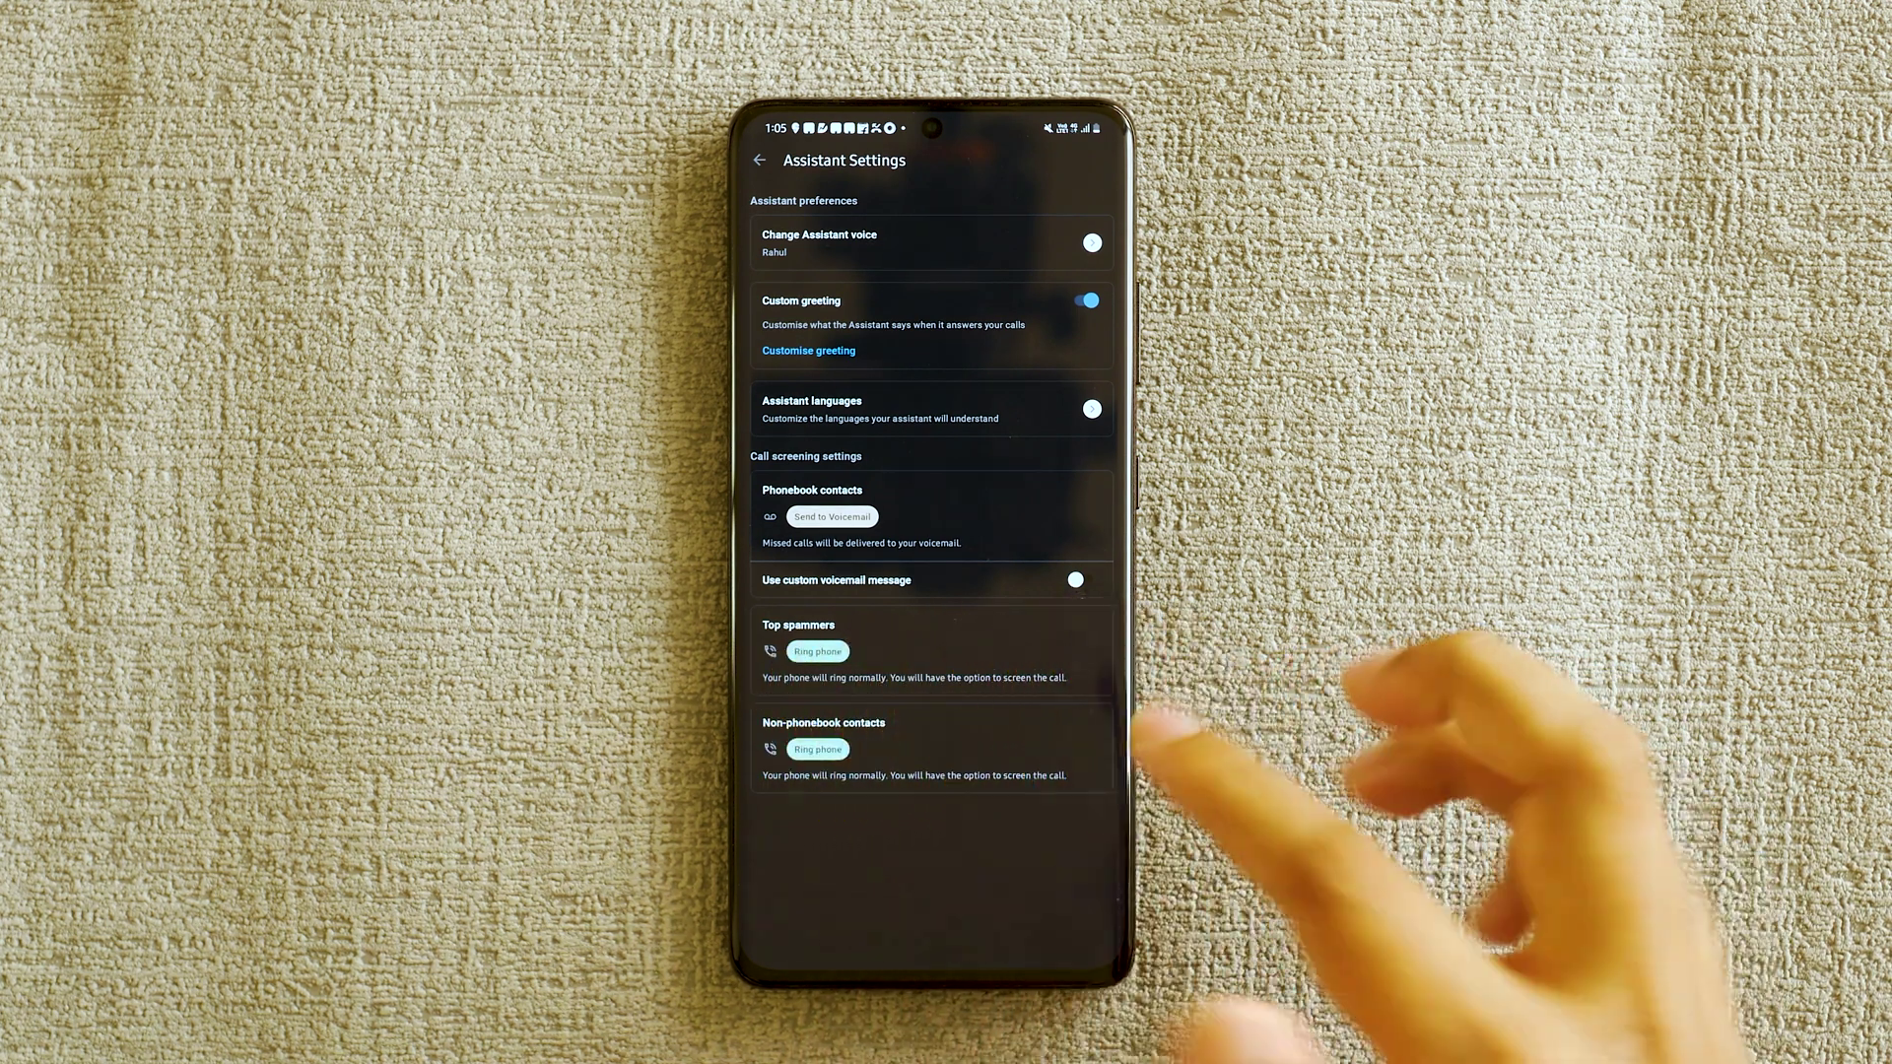
left_click(1088, 579)
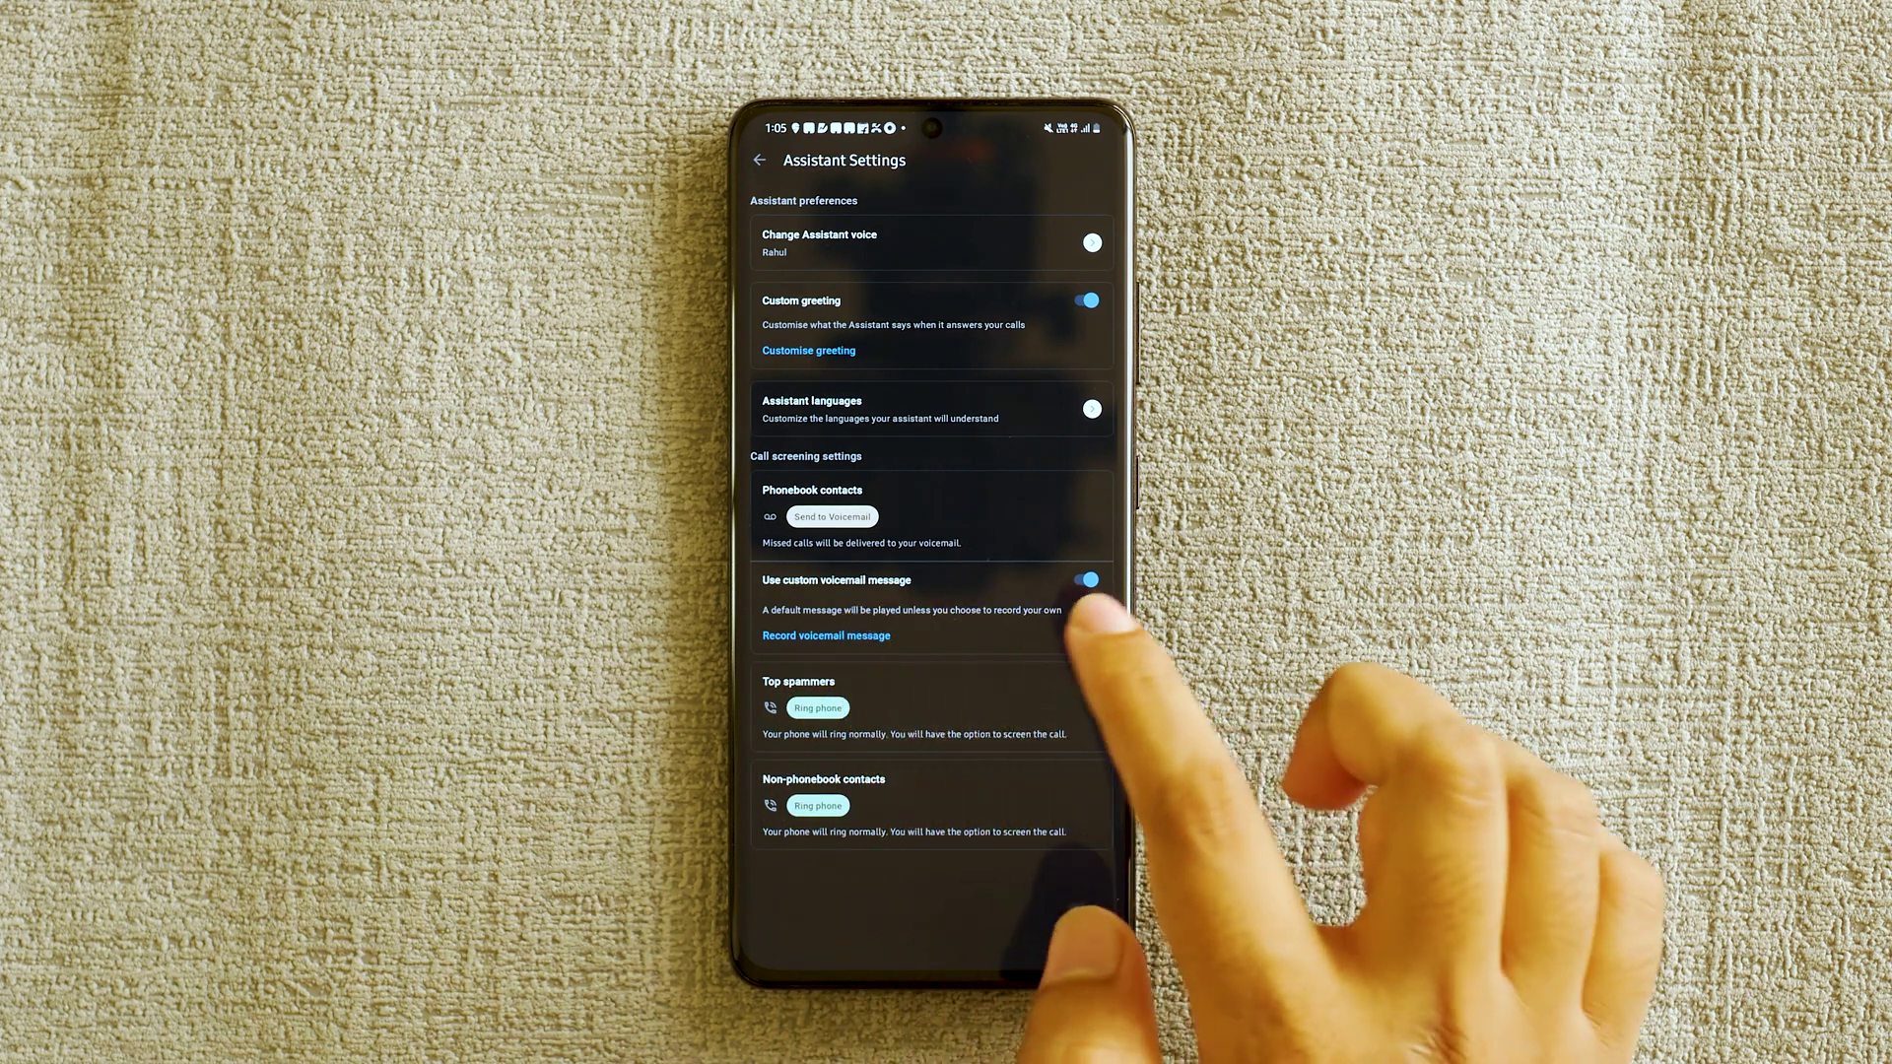
Record your own voicemail message, then confirm and upload it.
left_click(821, 636)
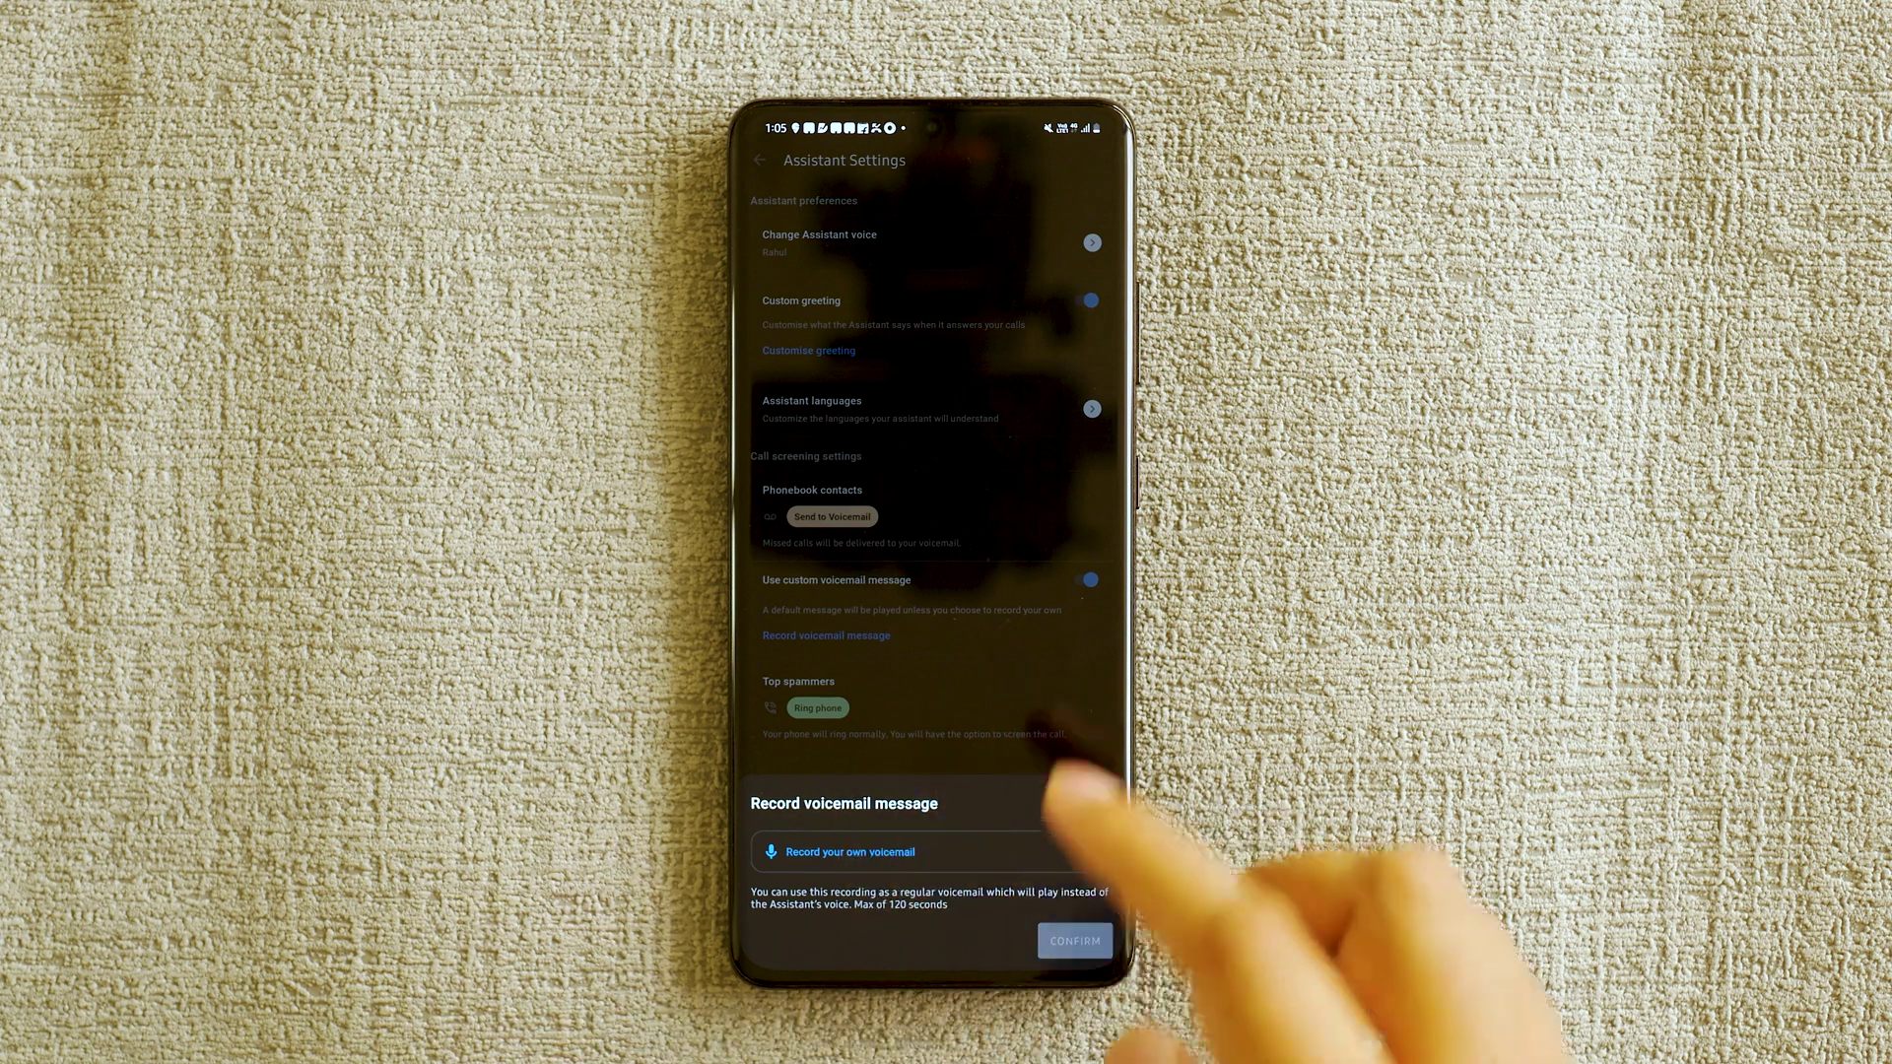
left_click(859, 851)
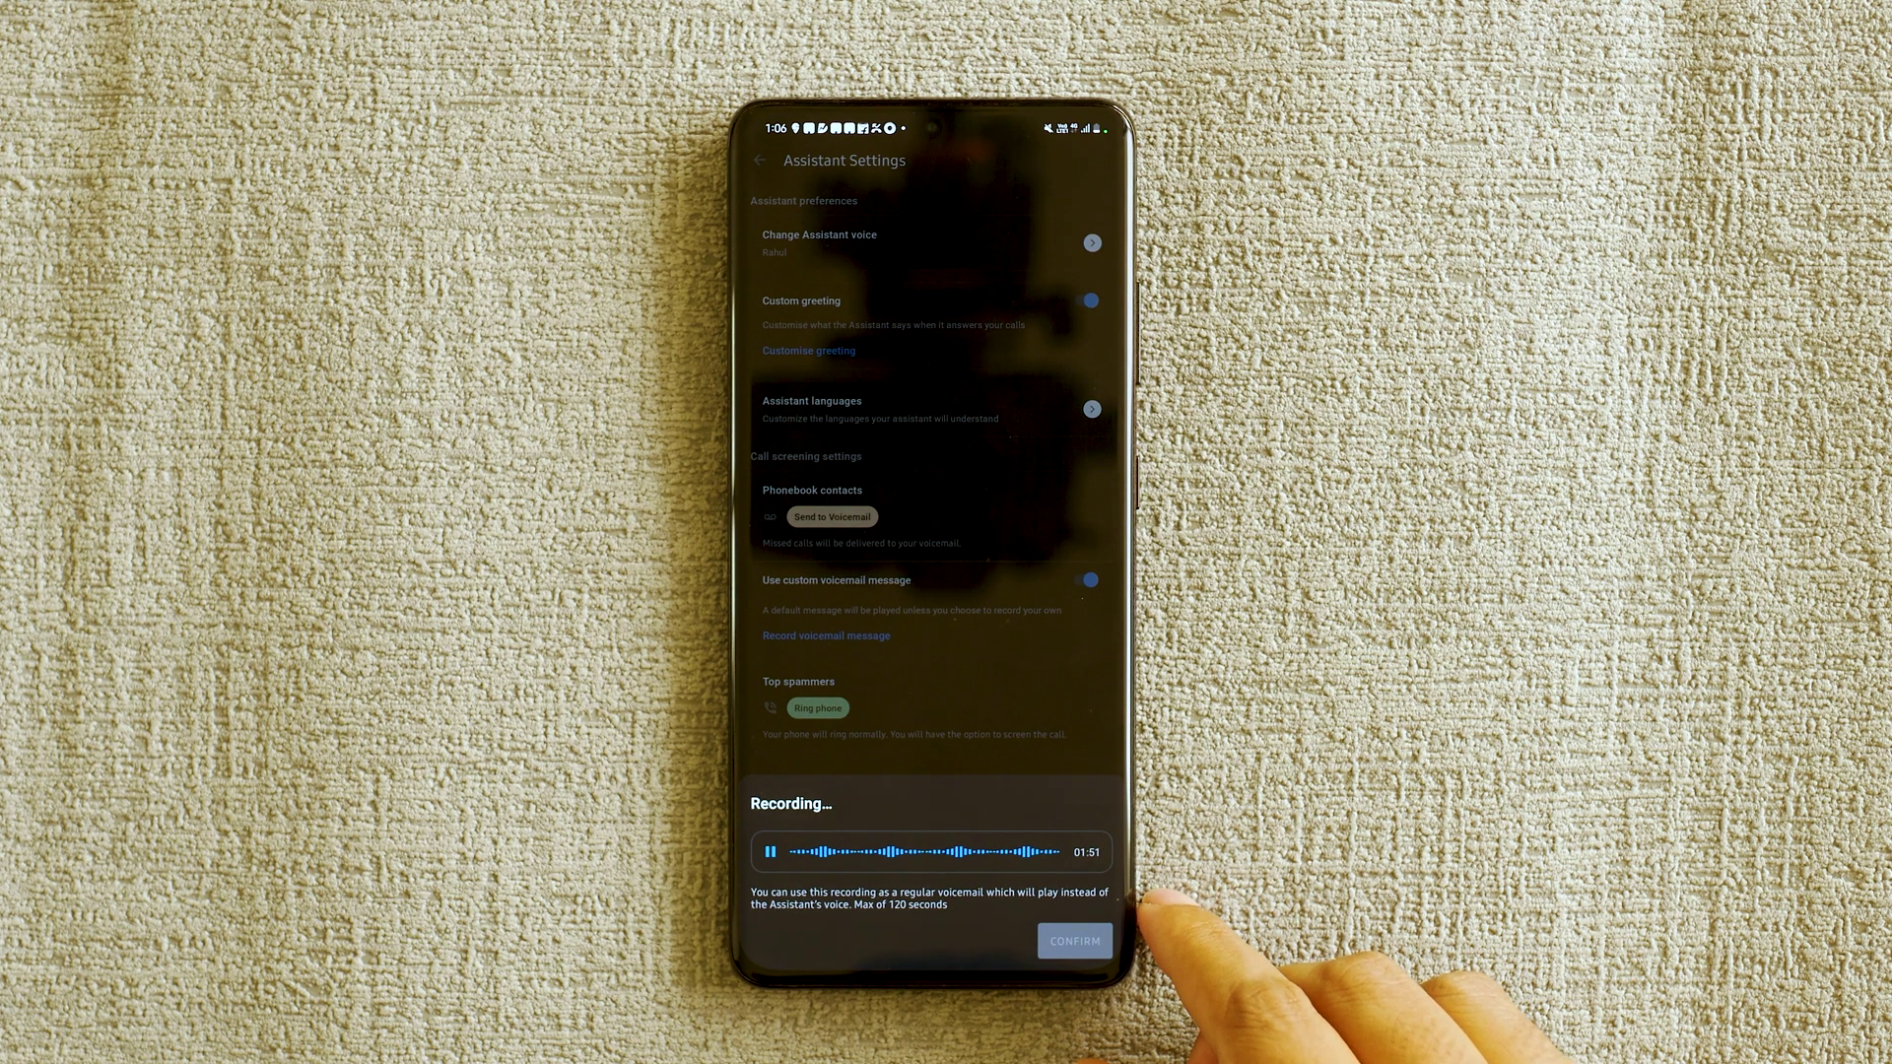
left_click(770, 851)
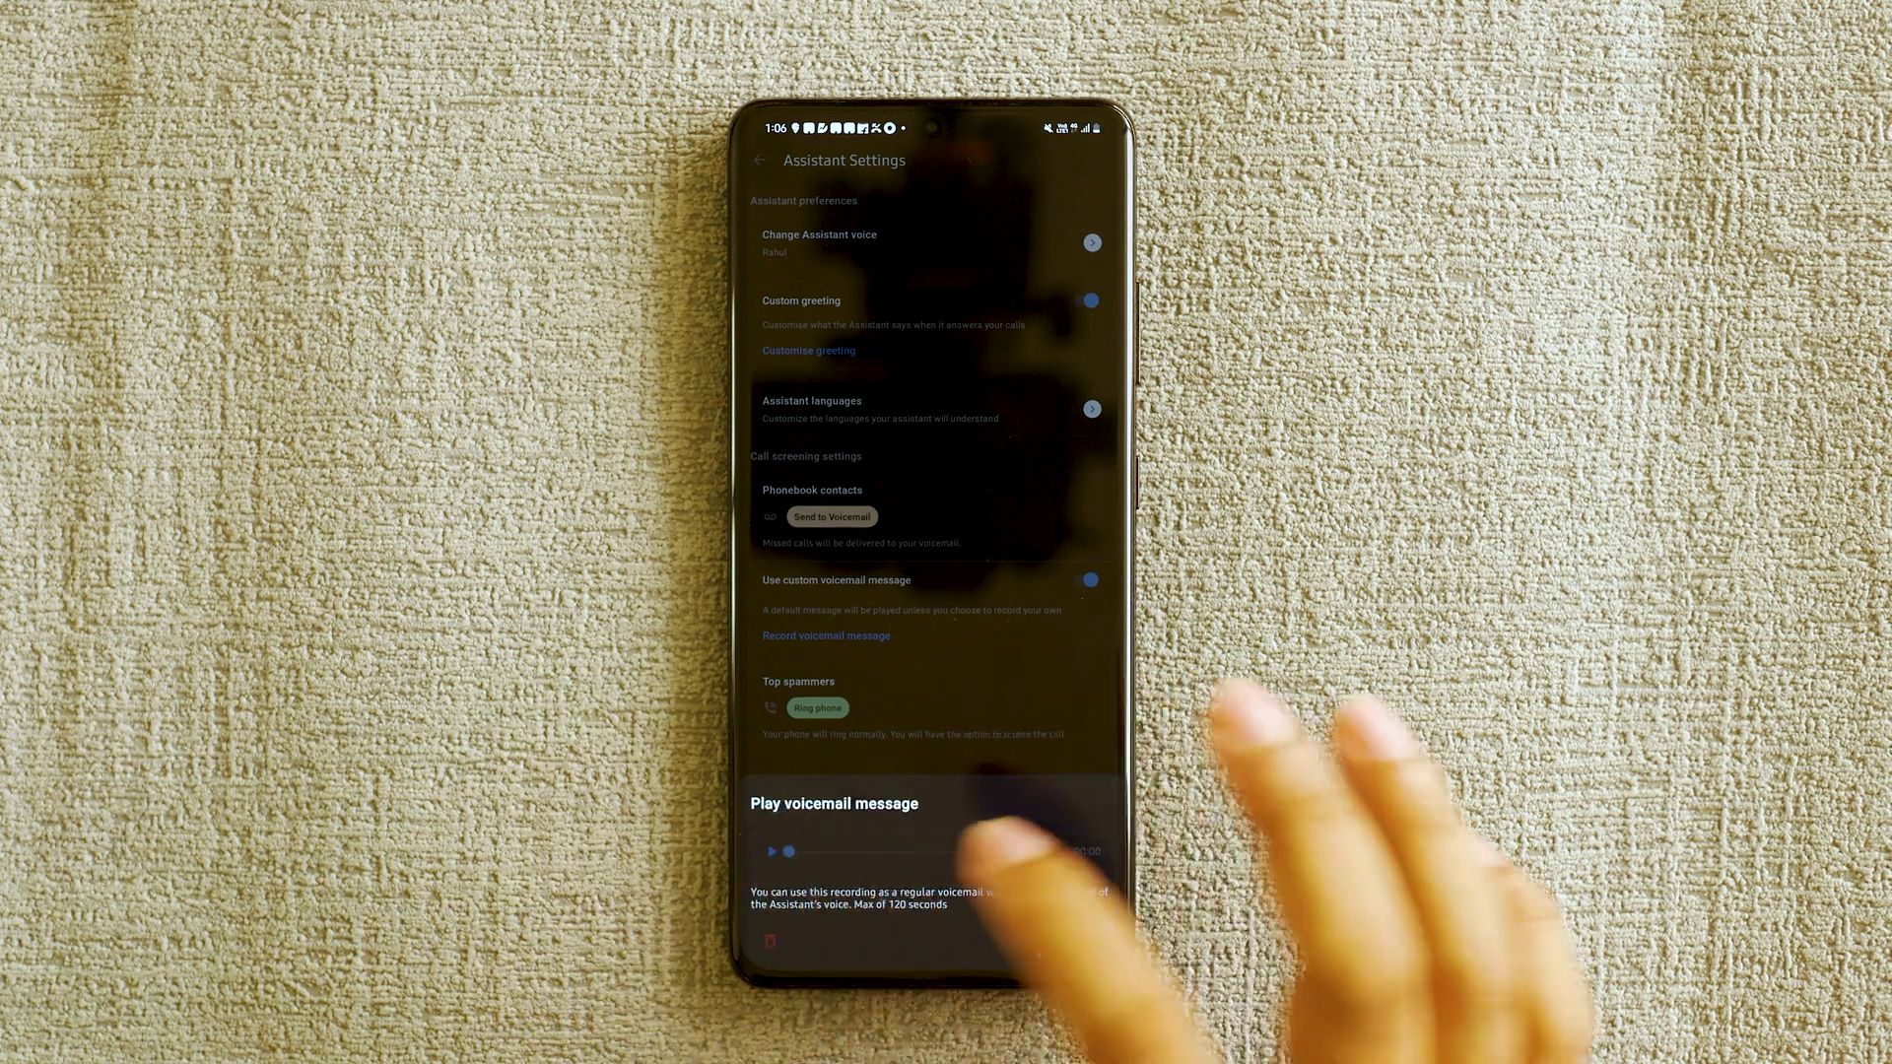
left_click(1075, 940)
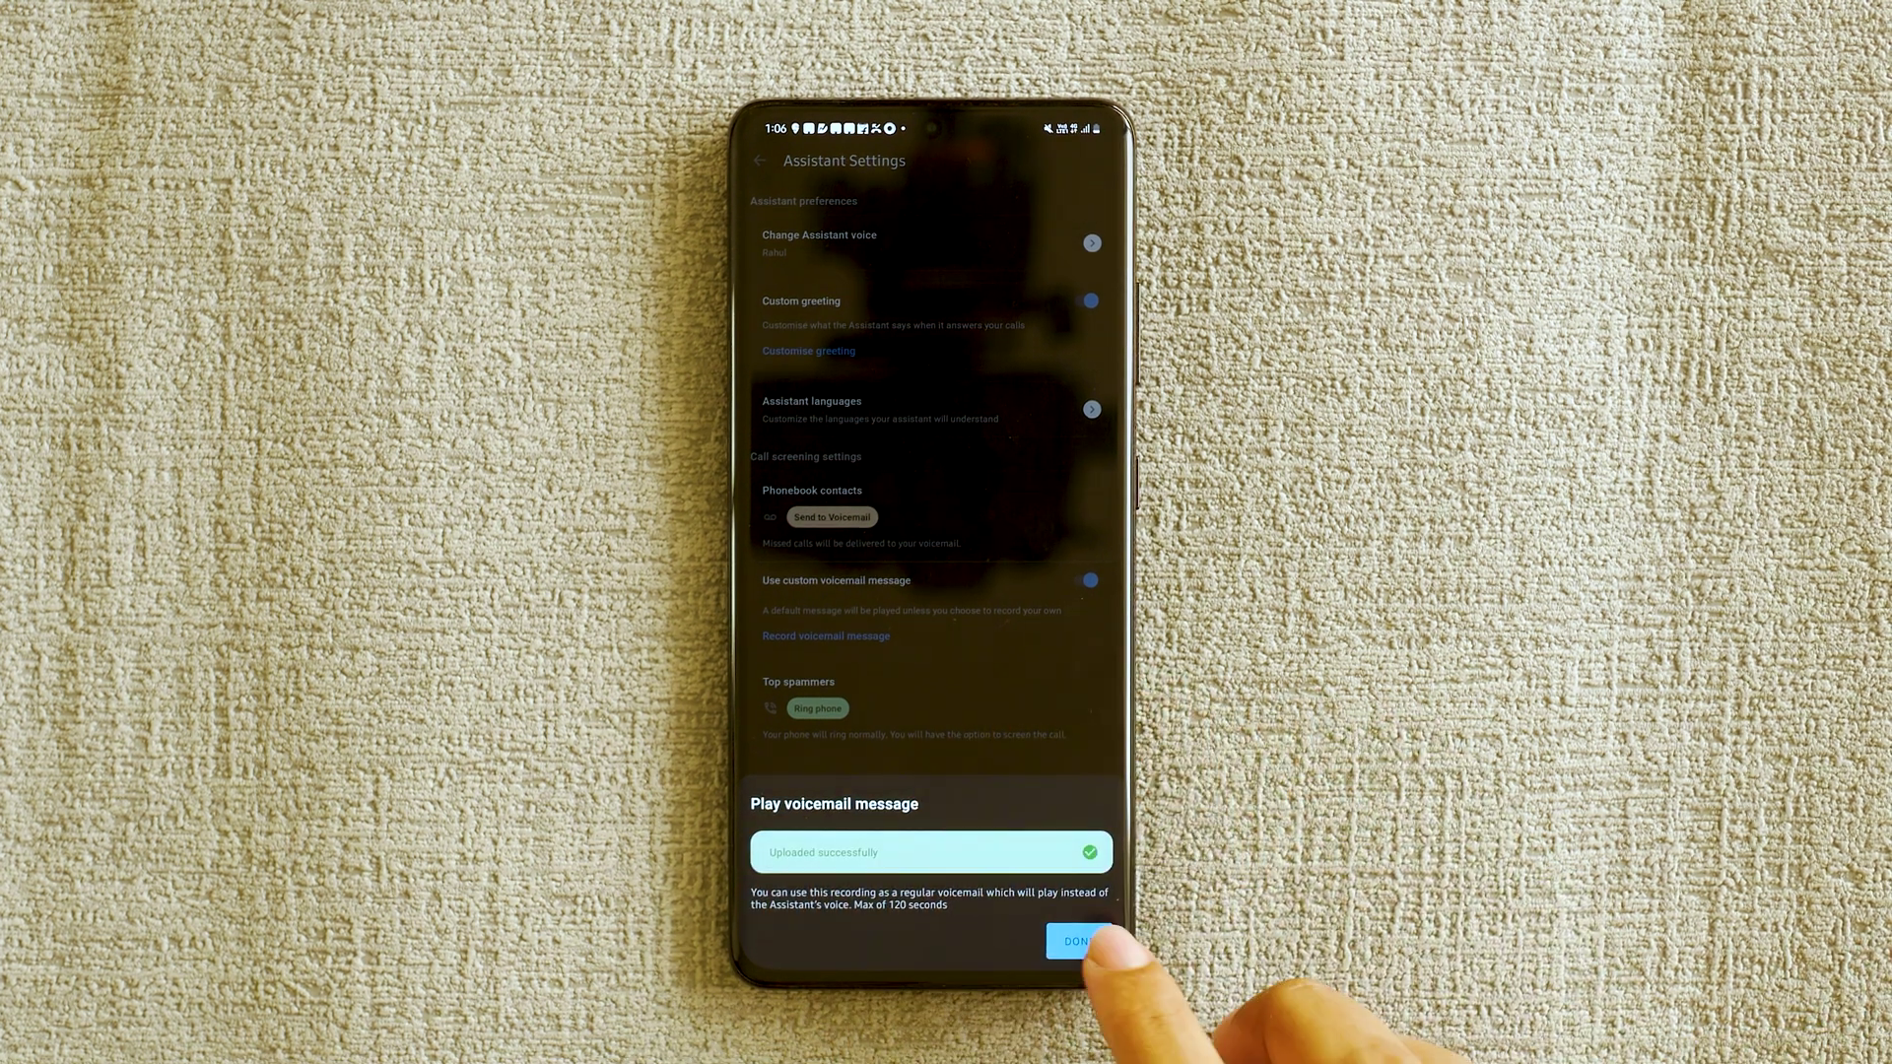
left_click(1080, 940)
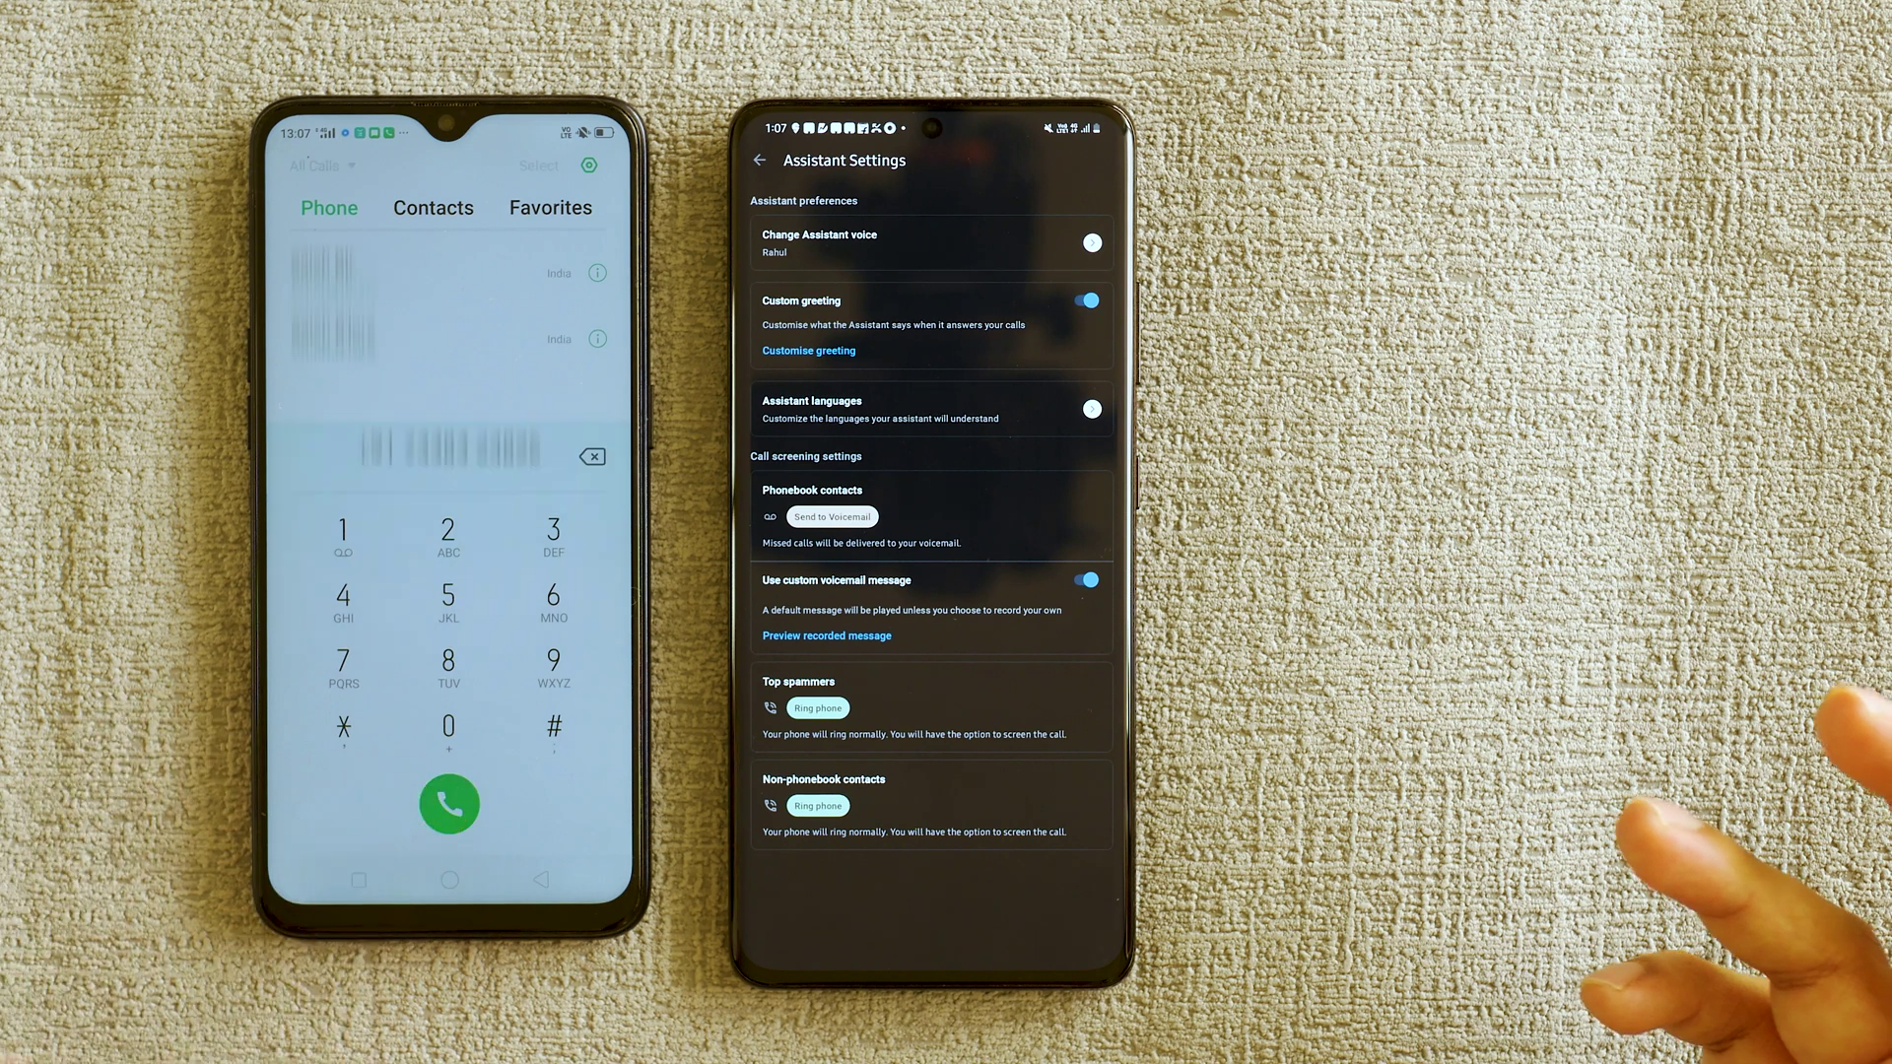
Place a test call from the second phone, decline it, and turn on the caller's speaker.
left_click(448, 798)
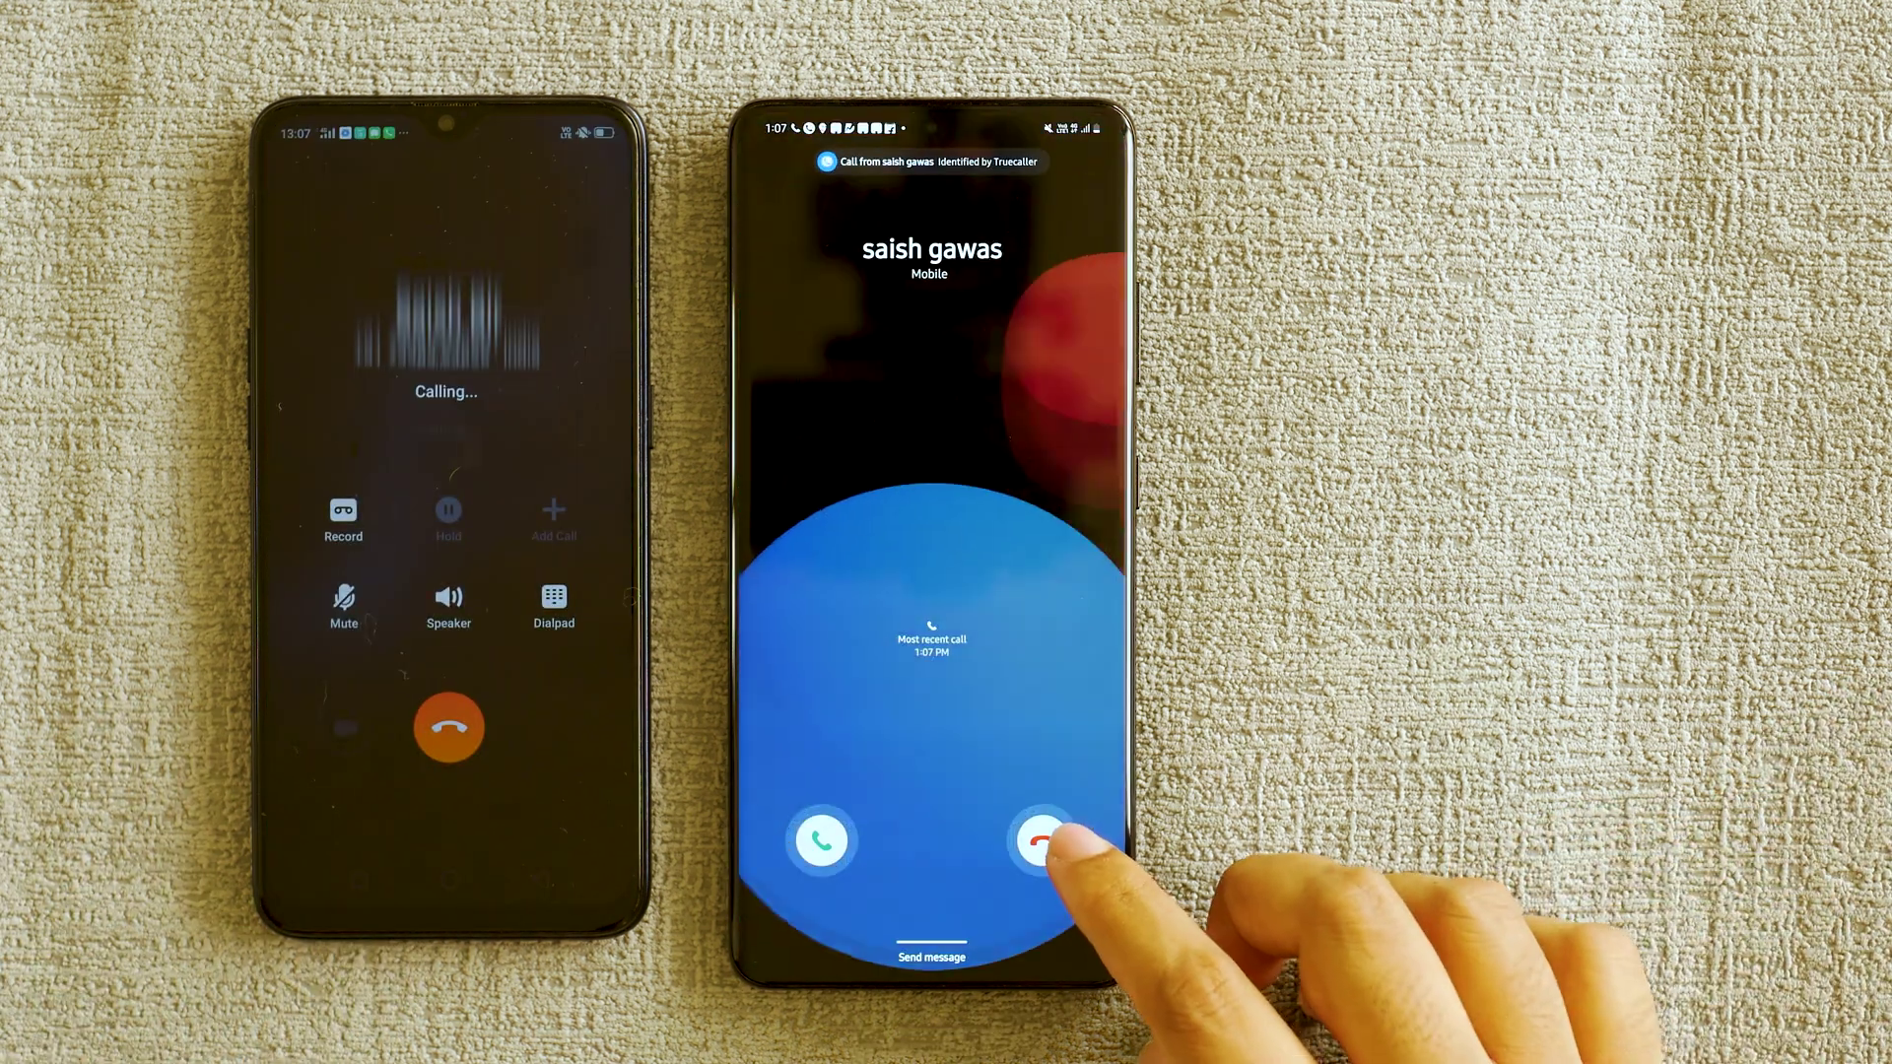
left_click_drag(1042, 837, 1056, 592)
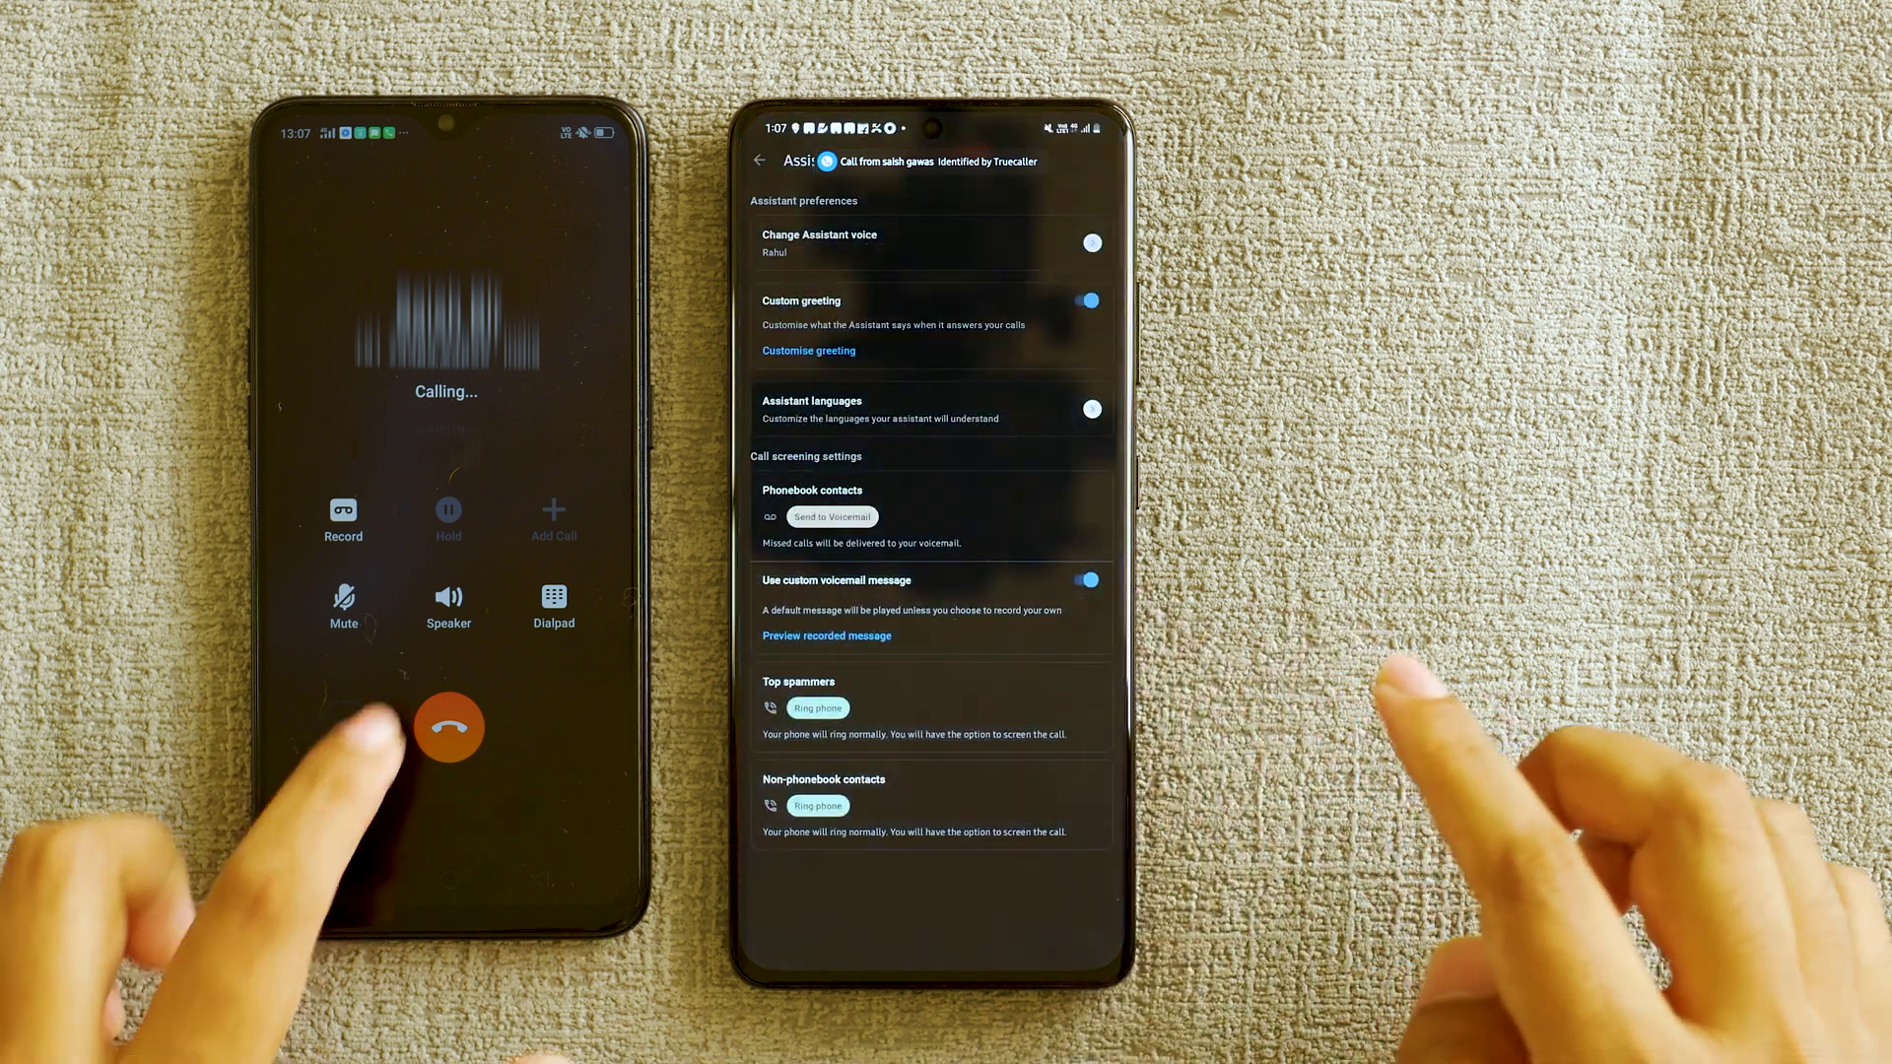
left_click(448, 595)
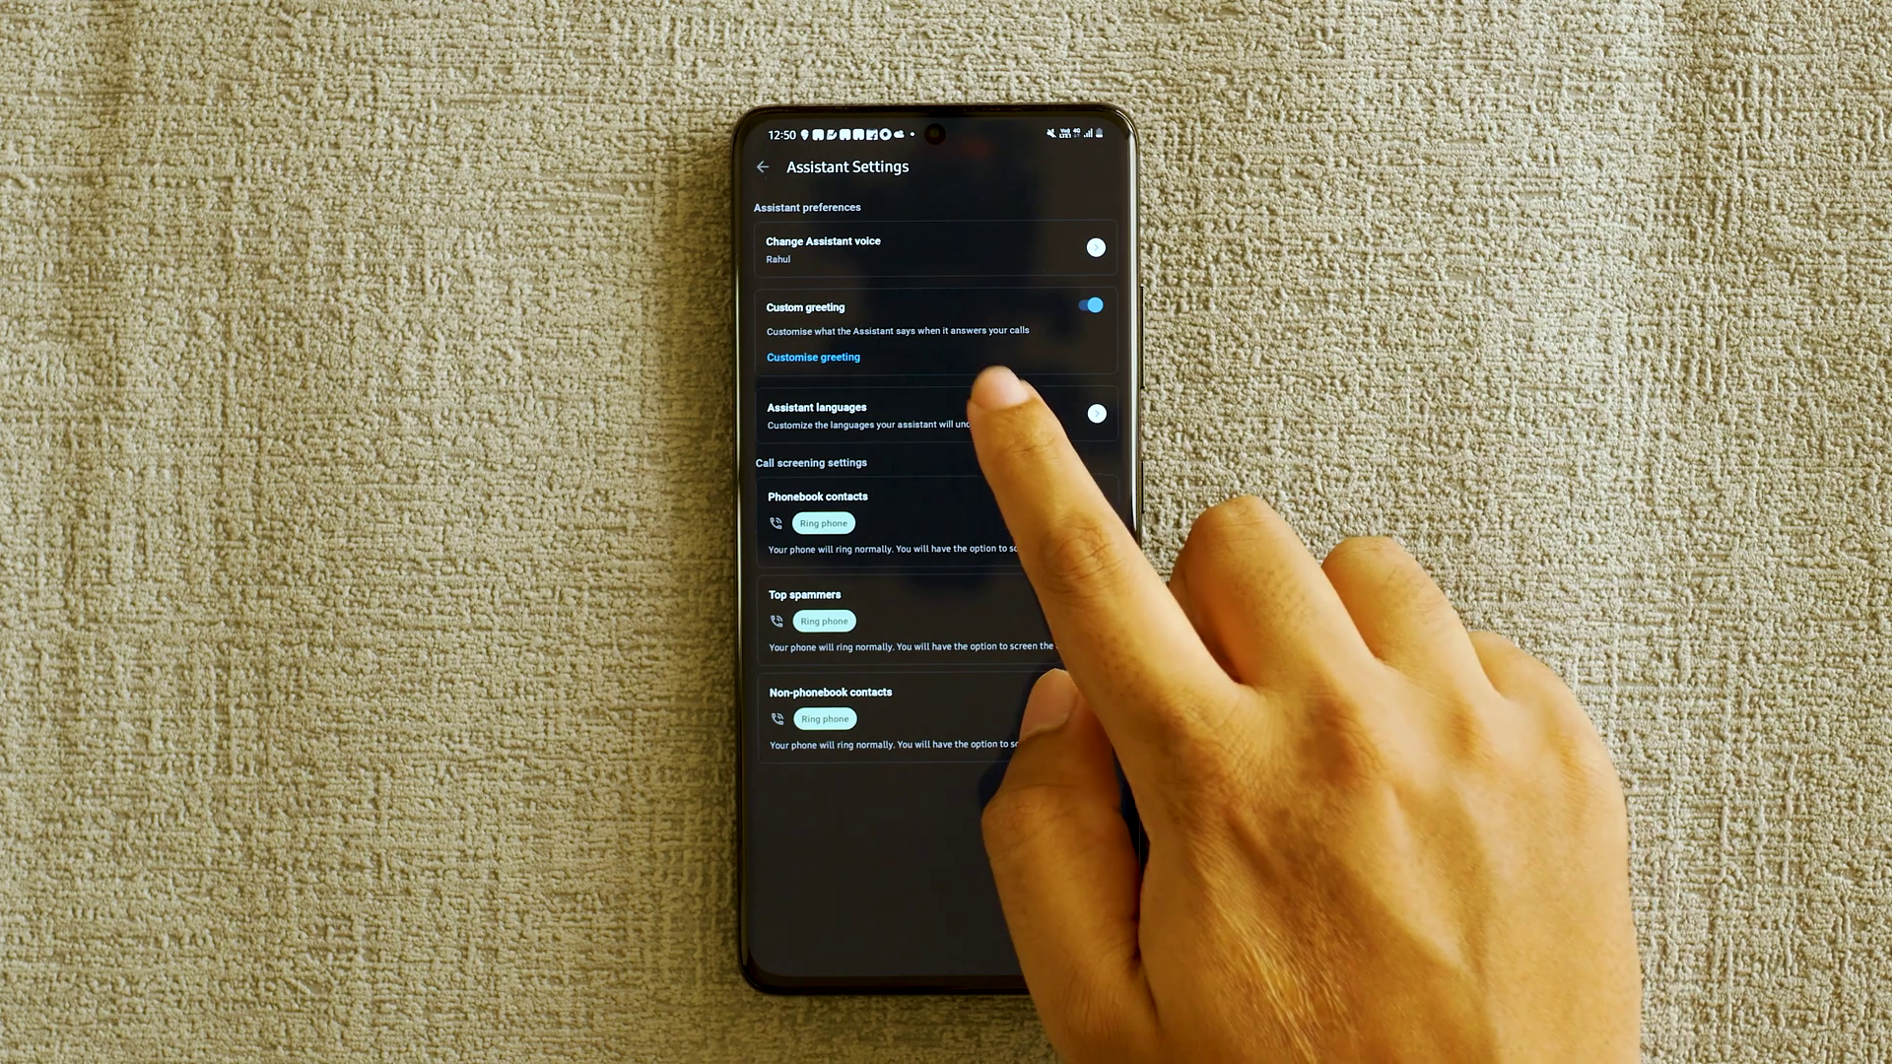
Open the Assistant languages settings from Assistant Settings.
left_click(990, 406)
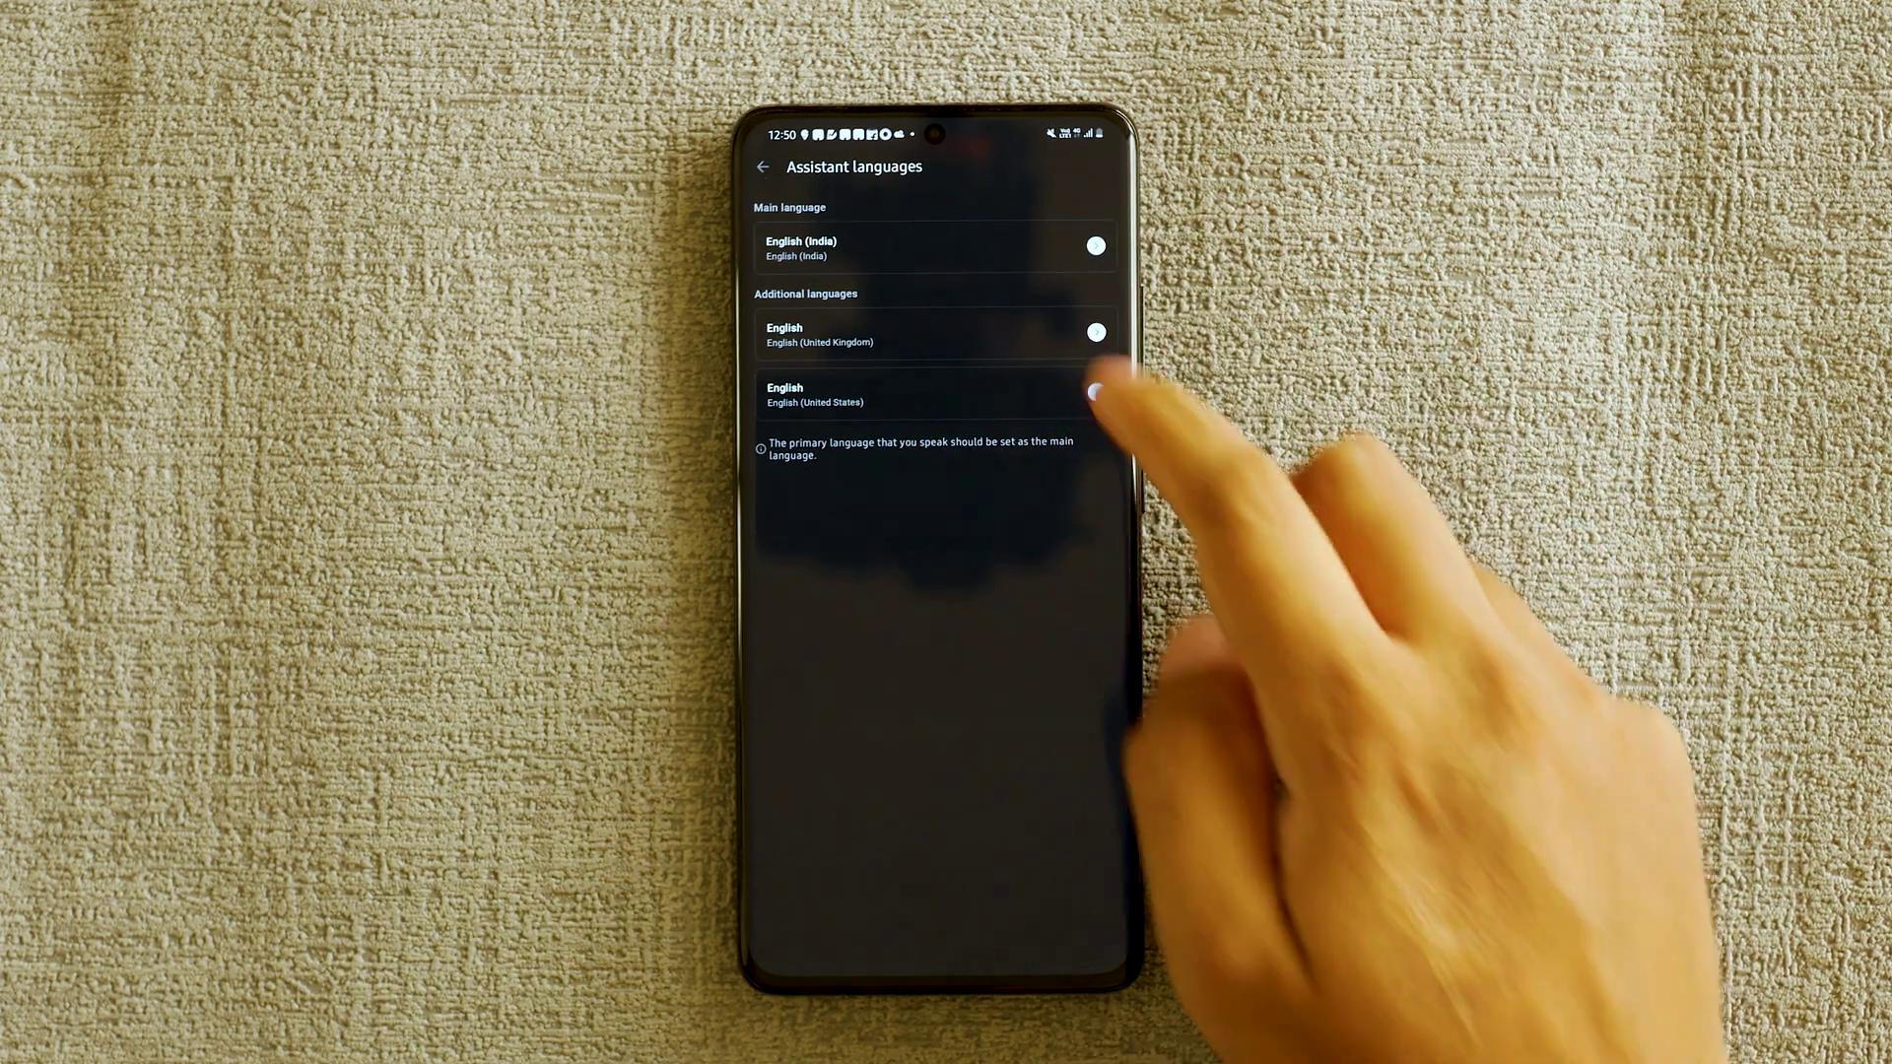
Browse the main language choices and close the list, keeping English (India).
left_click(946, 247)
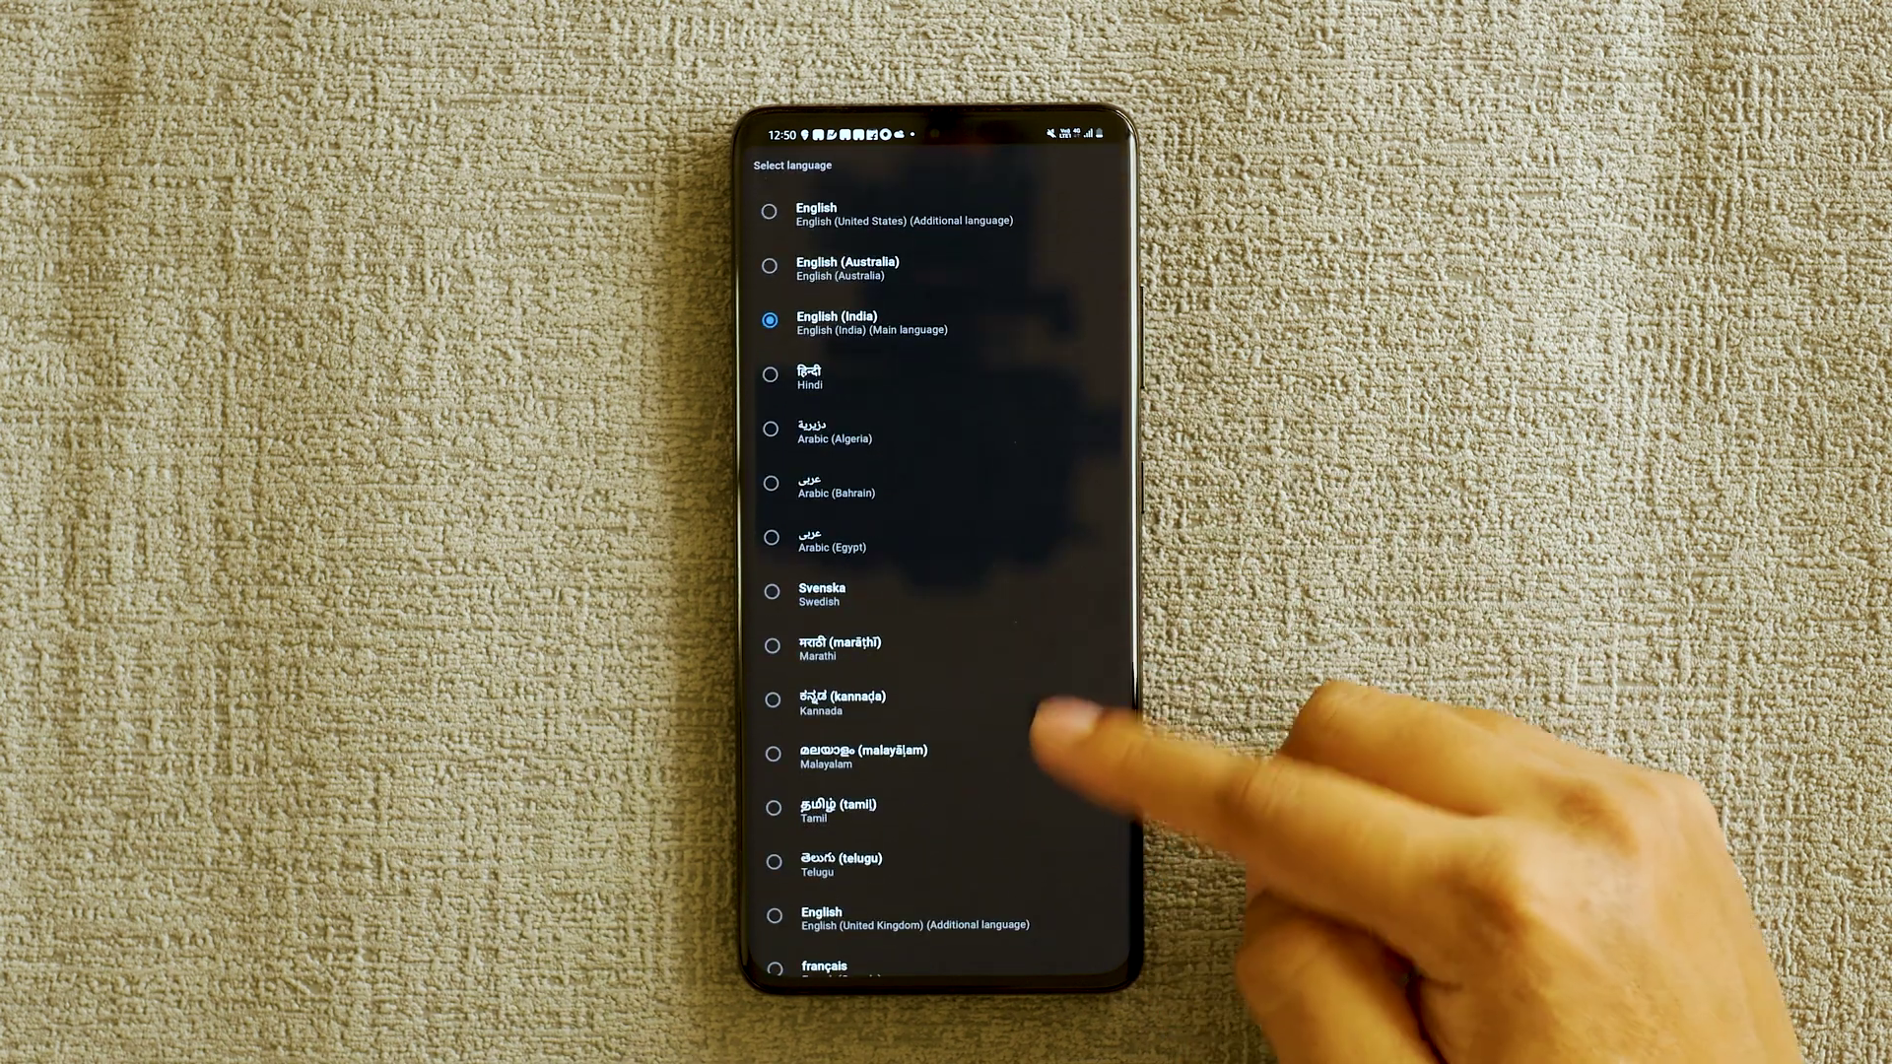
scroll(1006, 725, "down", 5)
scroll(1005, 740, "down", 3)
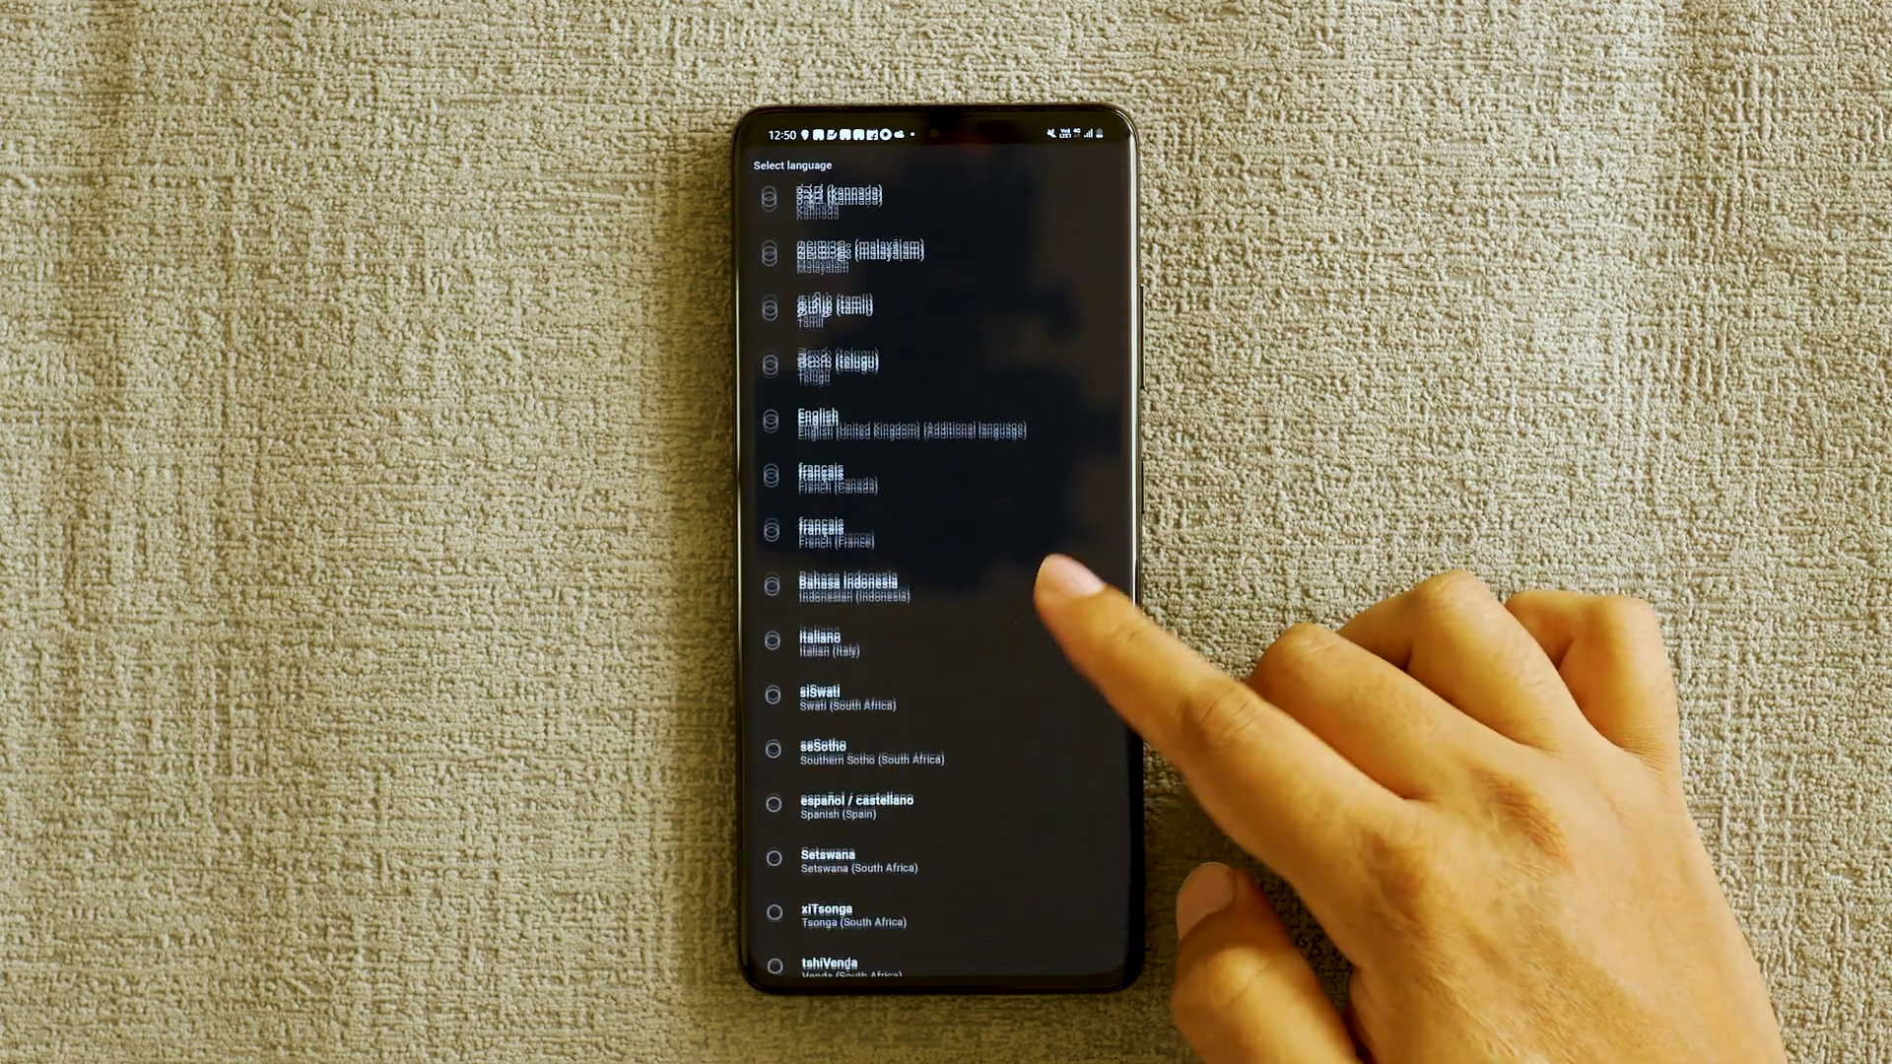
scroll(1034, 666, "down", 2)
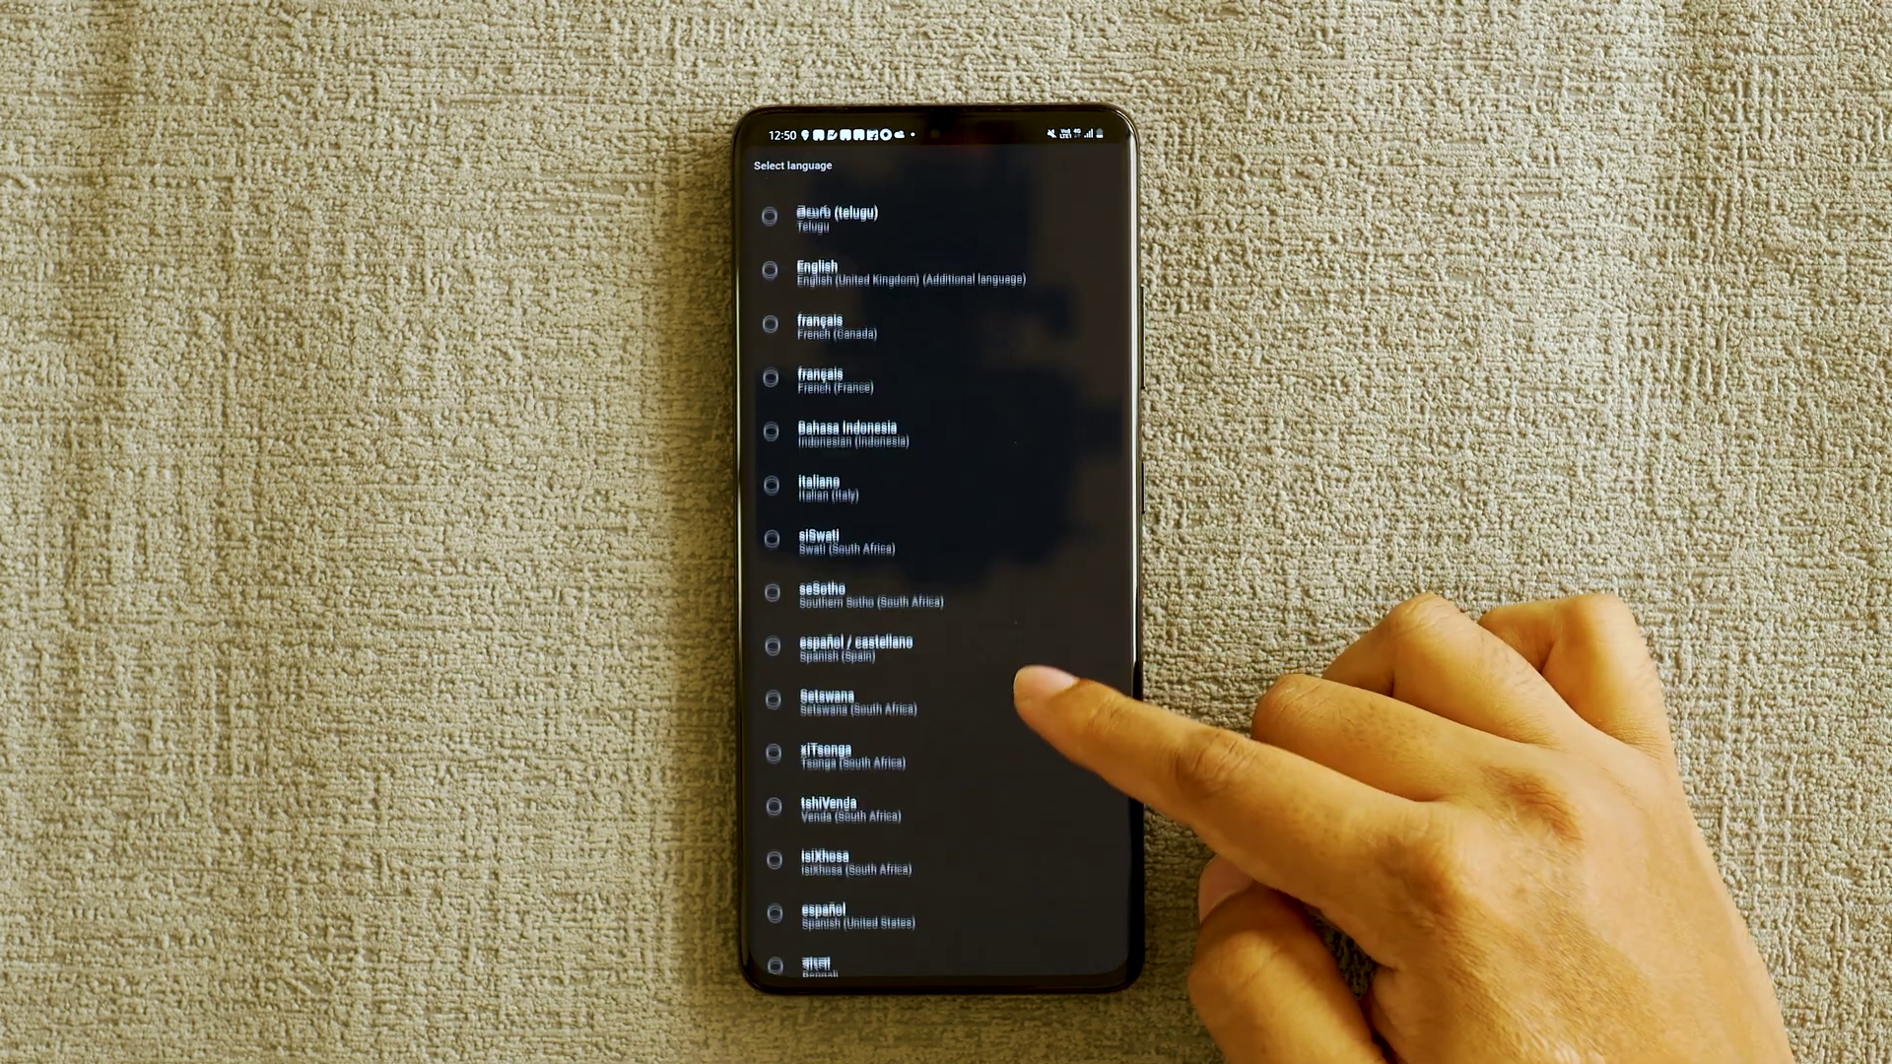
scroll(1034, 680, "up", 4)
scroll(1041, 688, "up", 3)
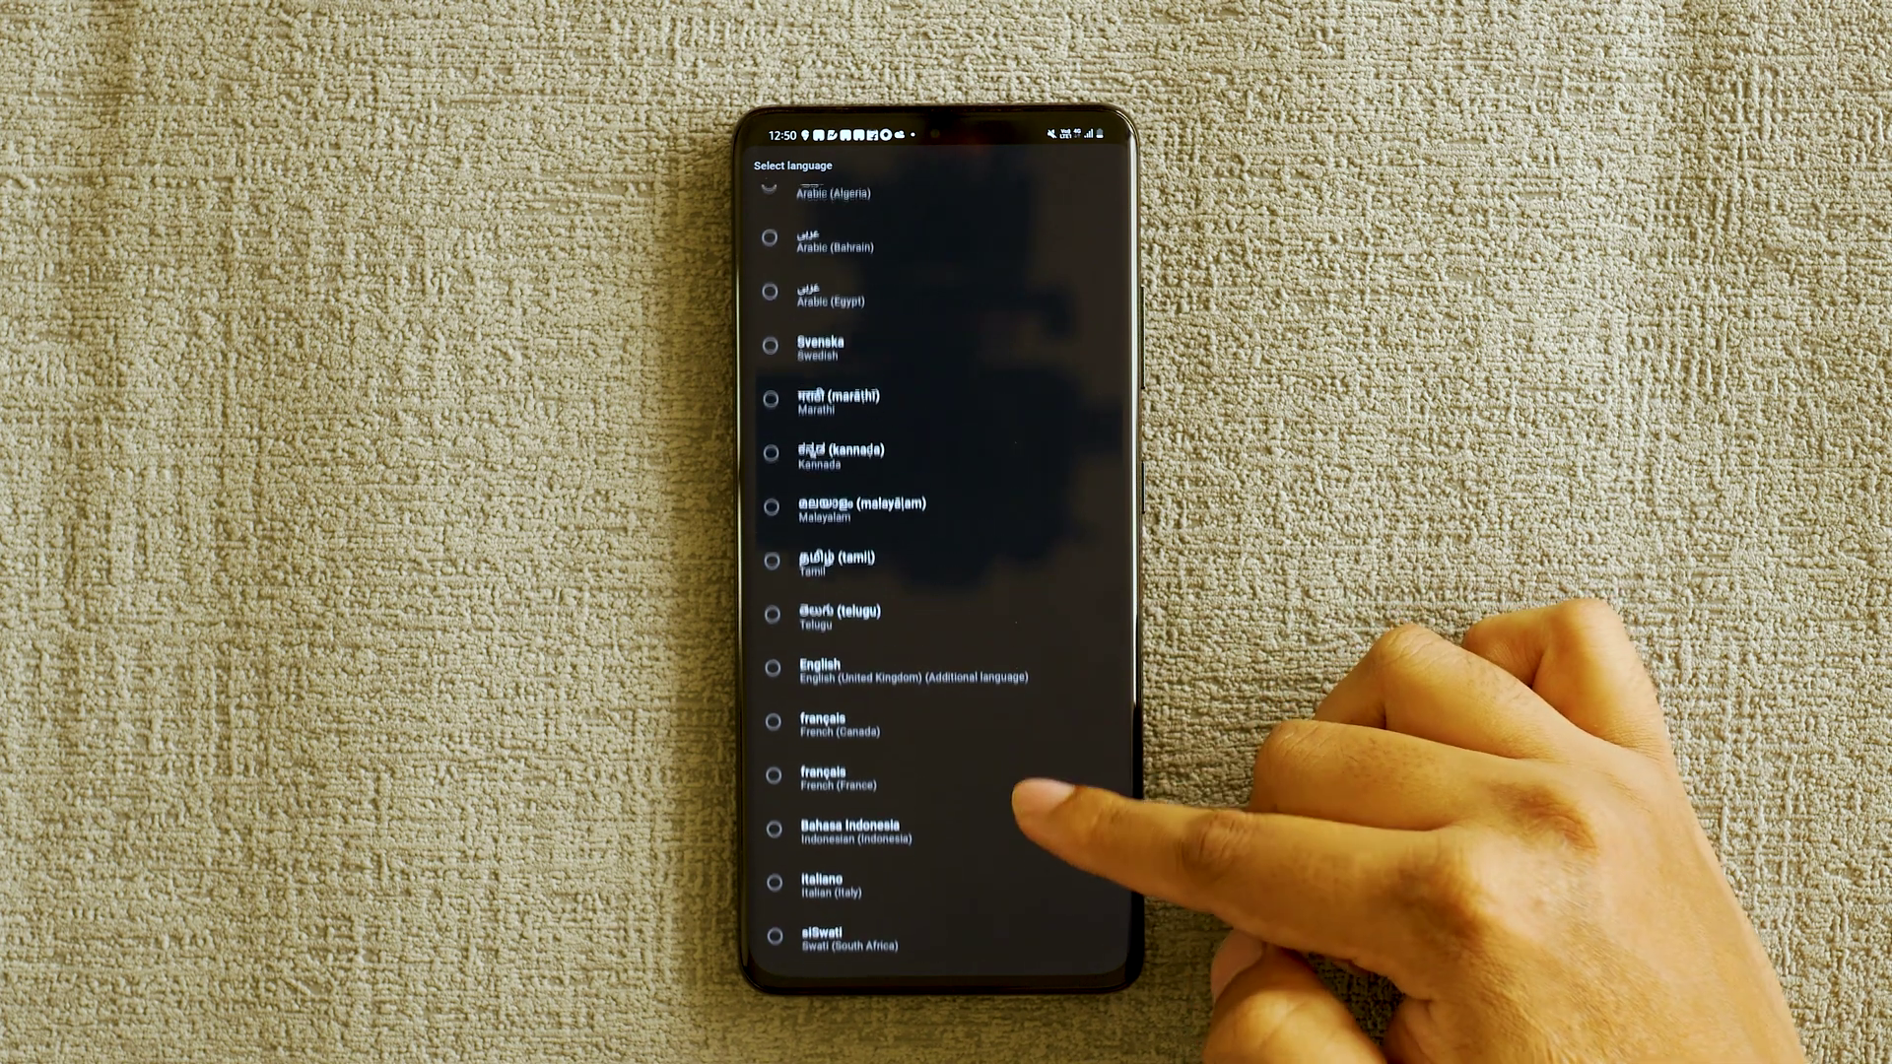
scroll(1026, 744, "up", 2)
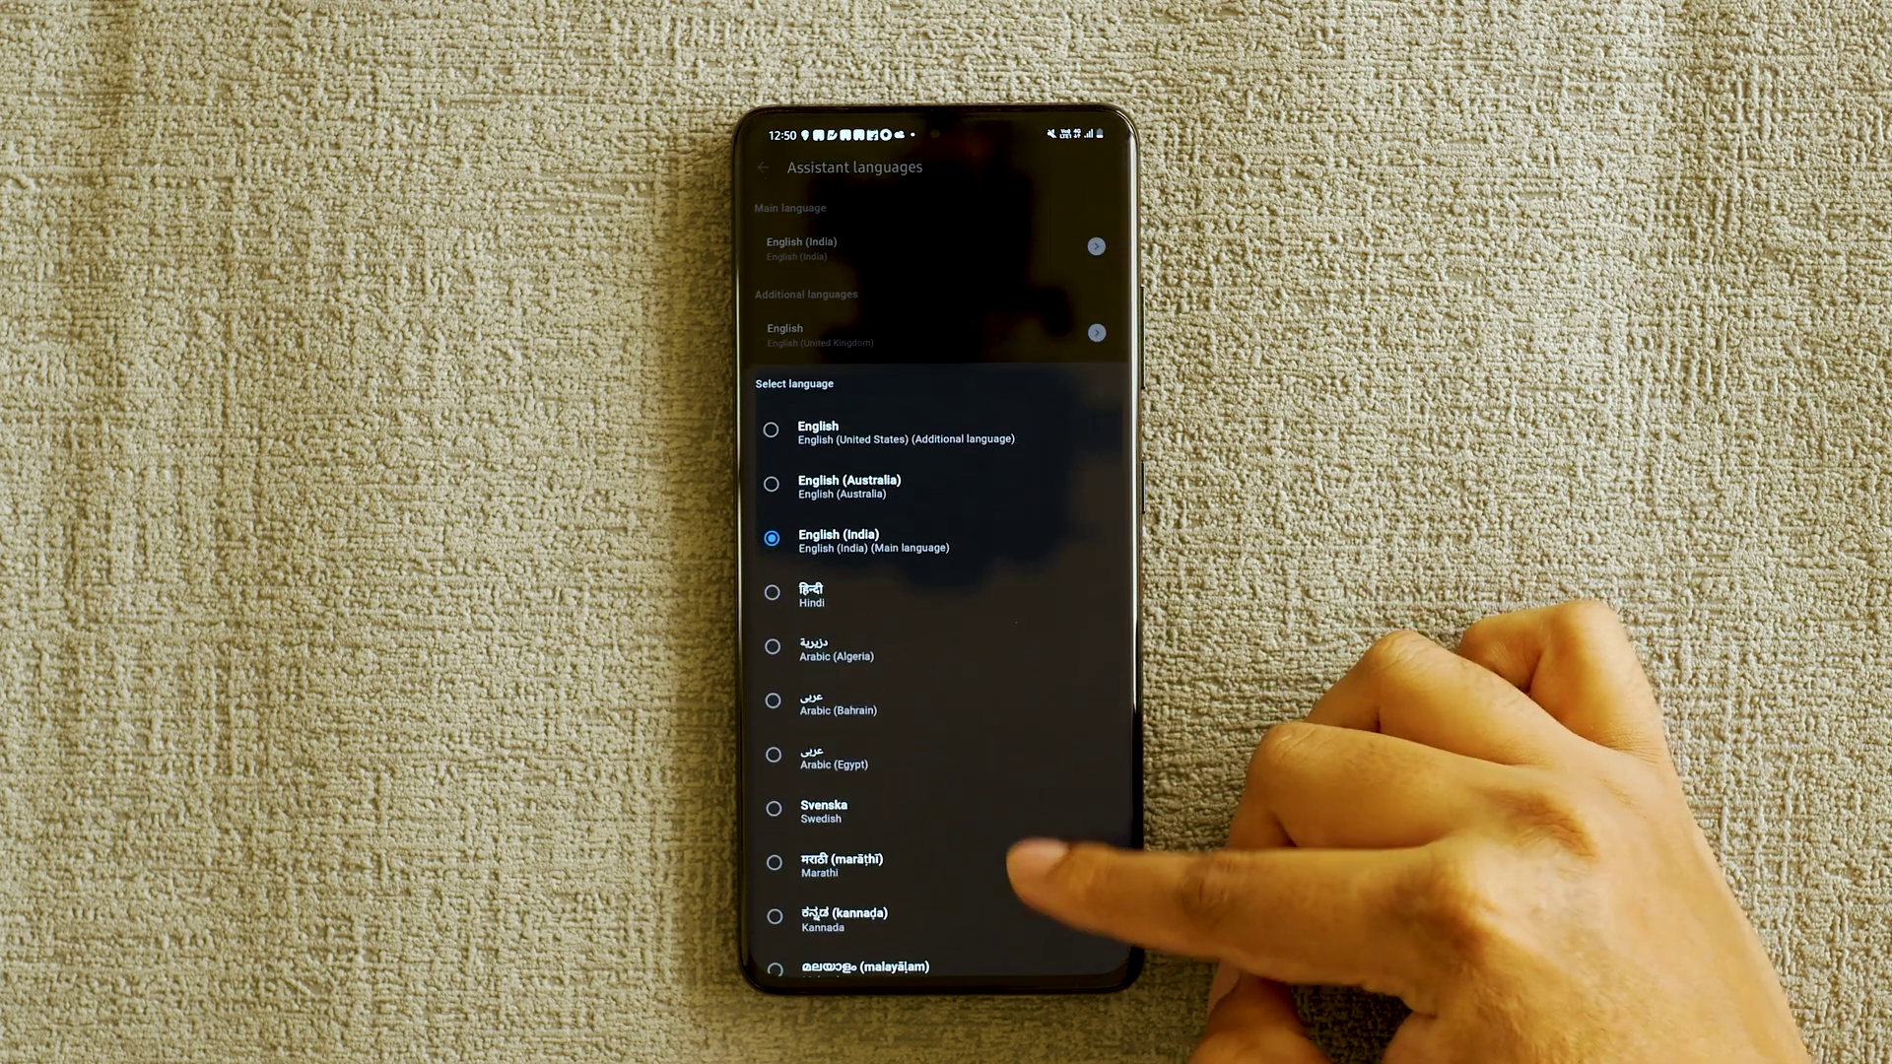
scroll(1020, 865, "down", 2)
scroll(1034, 828, "down", 2)
scroll(1035, 842, "down", 5)
scroll(1071, 806, "up", 10)
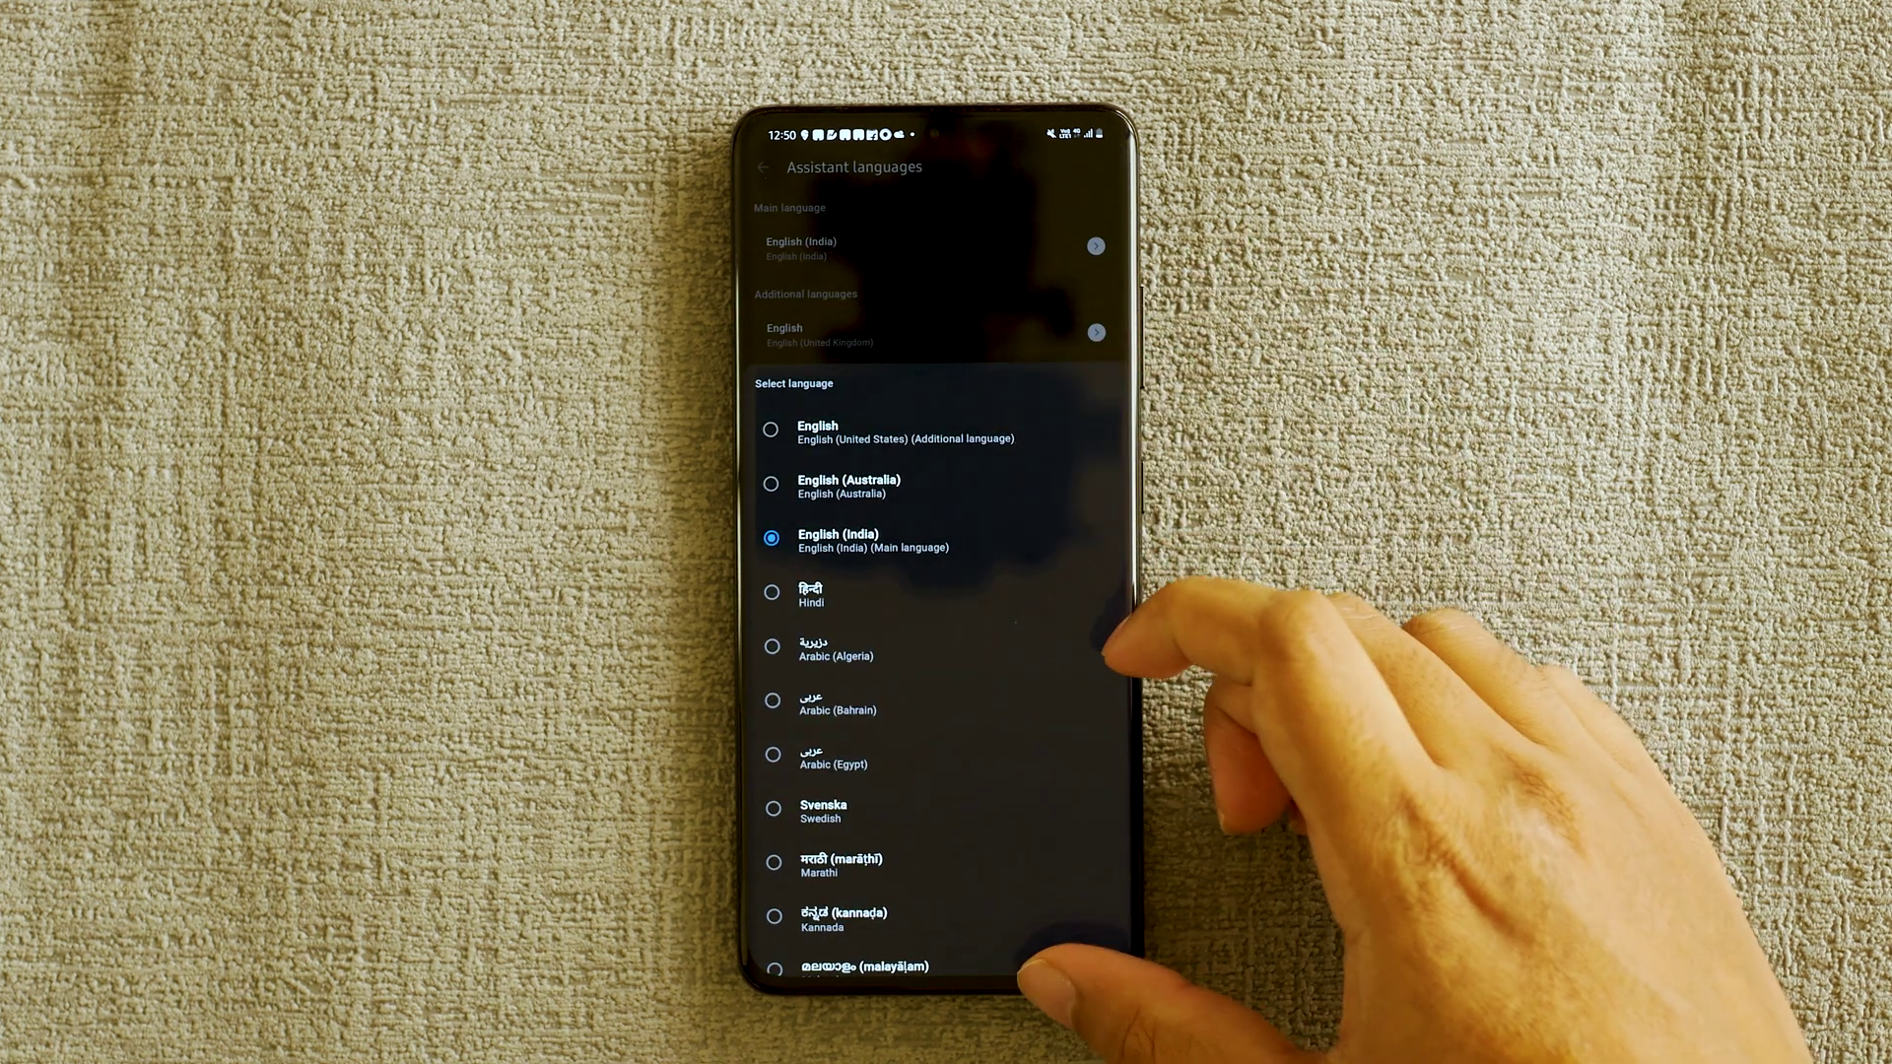
left_click_drag(1131, 643, 1041, 645)
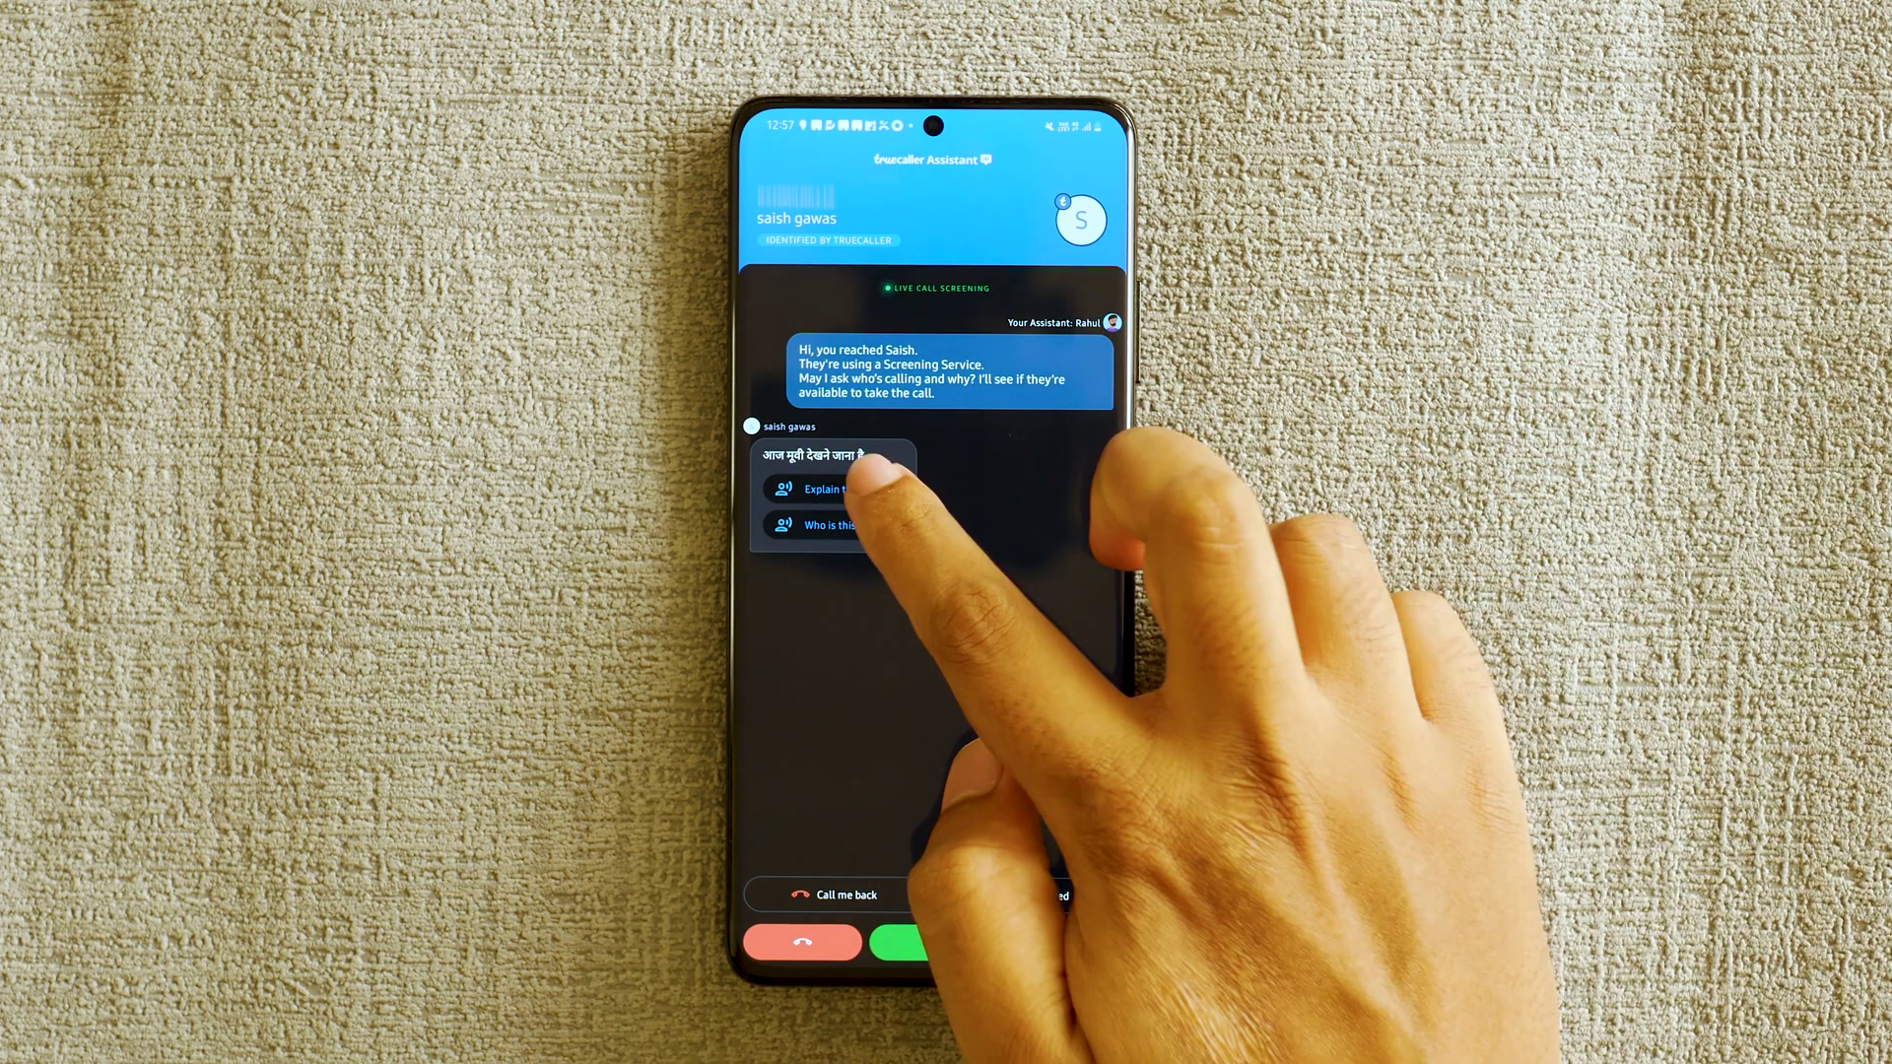
Have the Assistant ask the Hindi-speaking caller why they are calling.
left_click(848, 490)
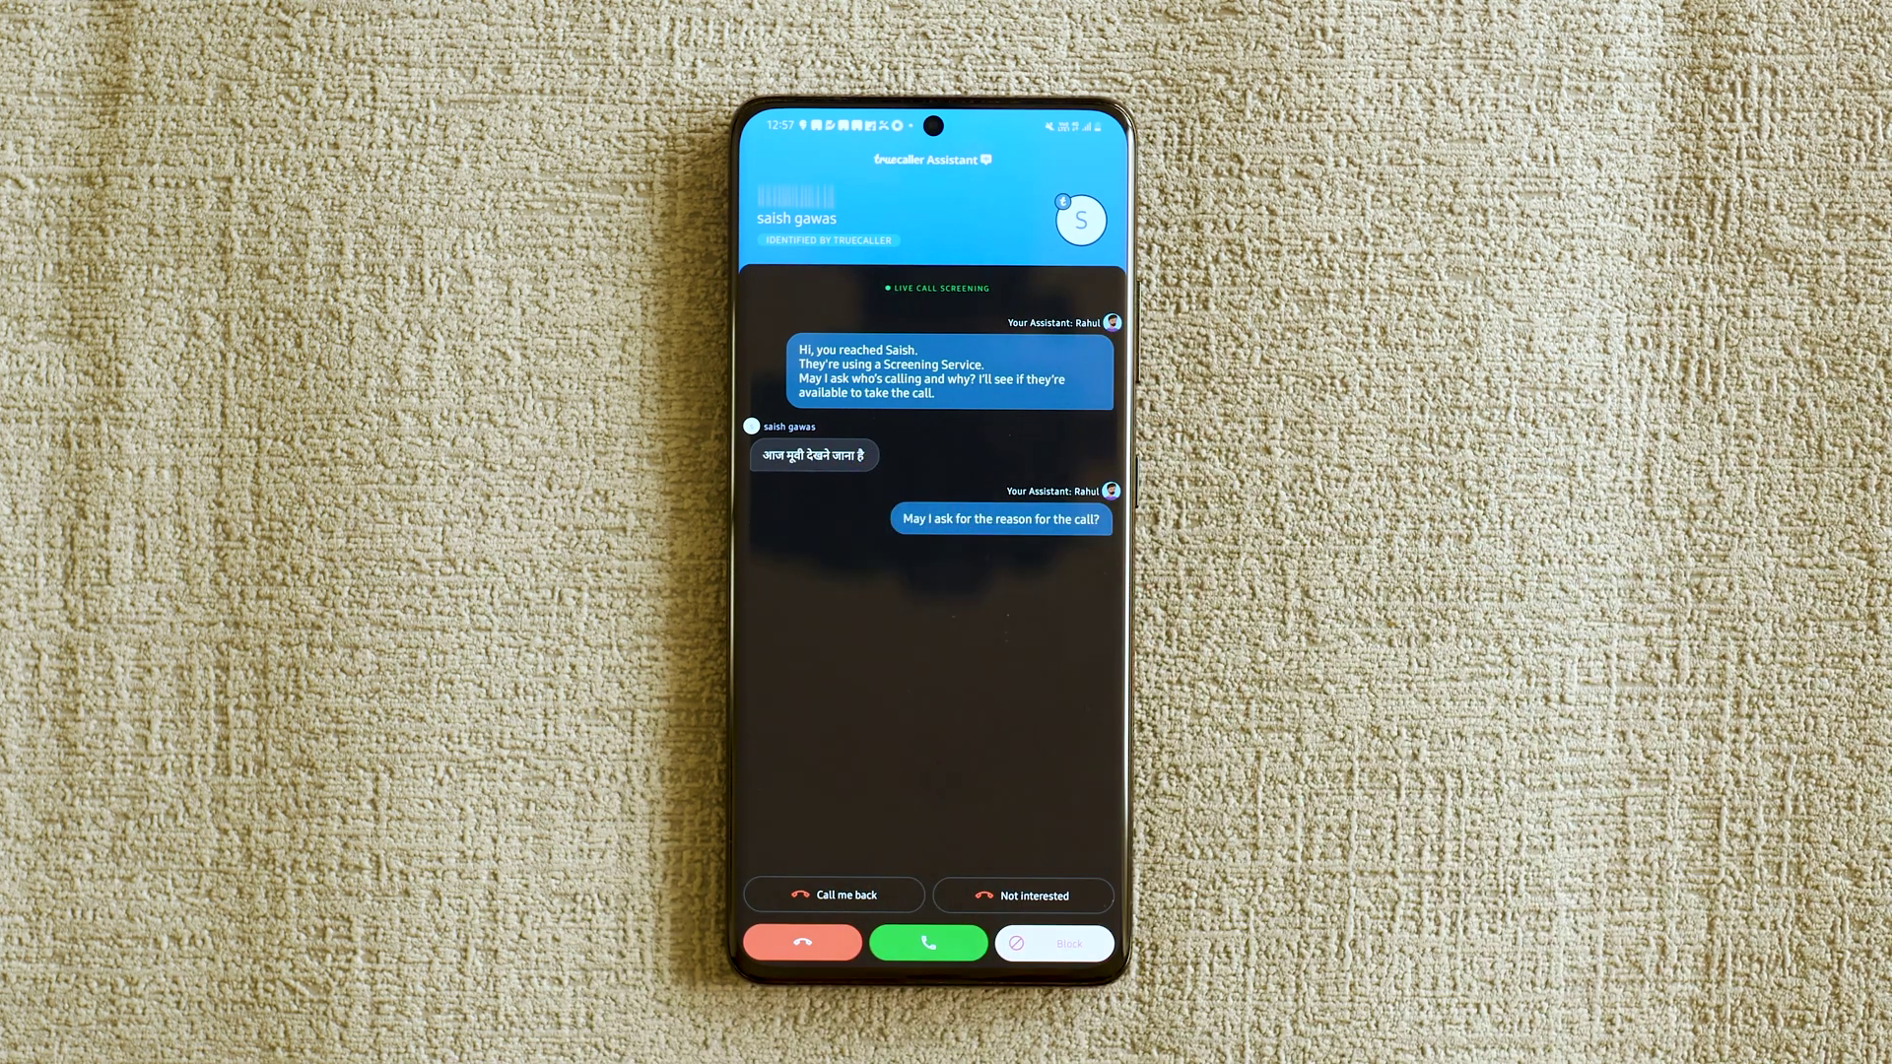